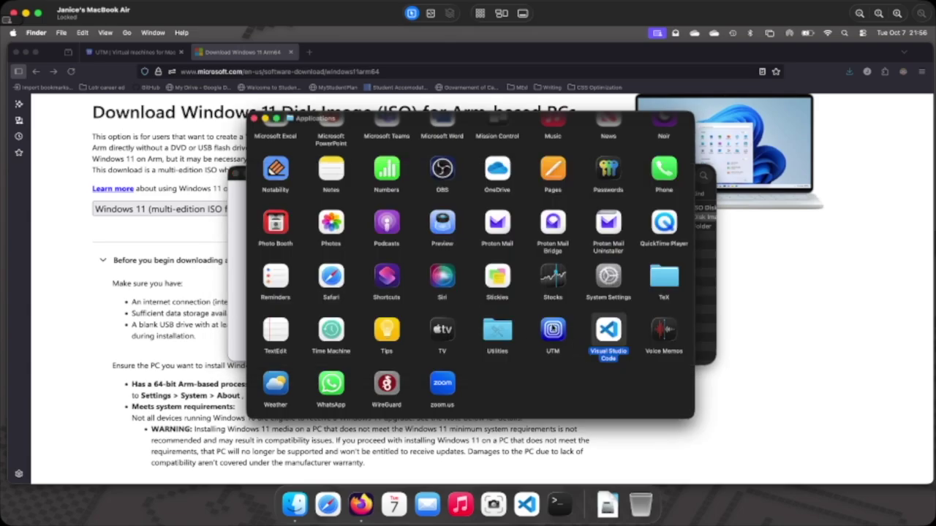
Launch UTM from Applications, let the downloaded app open, and begin a new virtual machine.
double_click(552, 328)
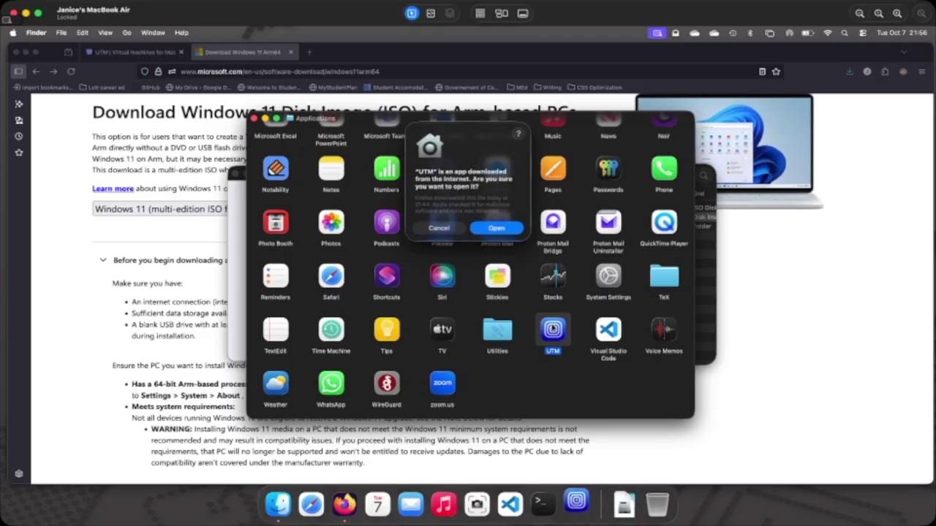
left_click(496, 230)
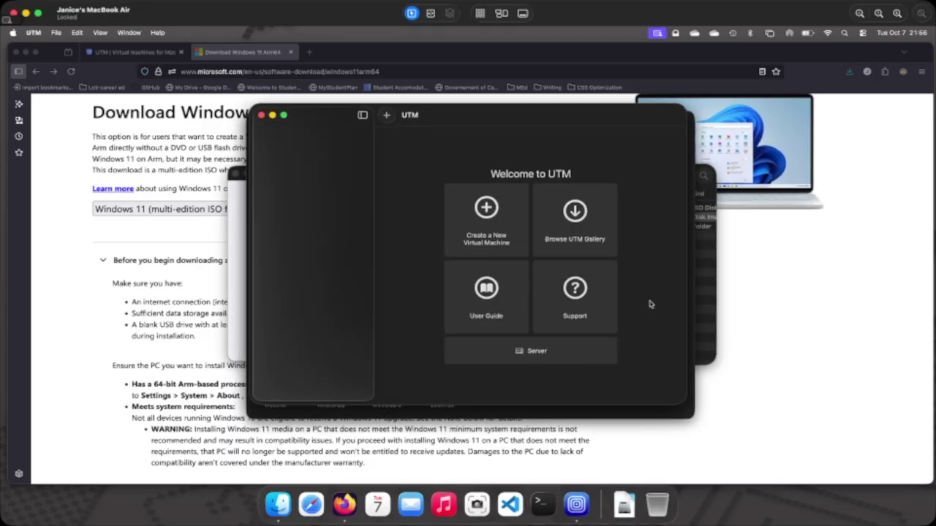
left_click(488, 211)
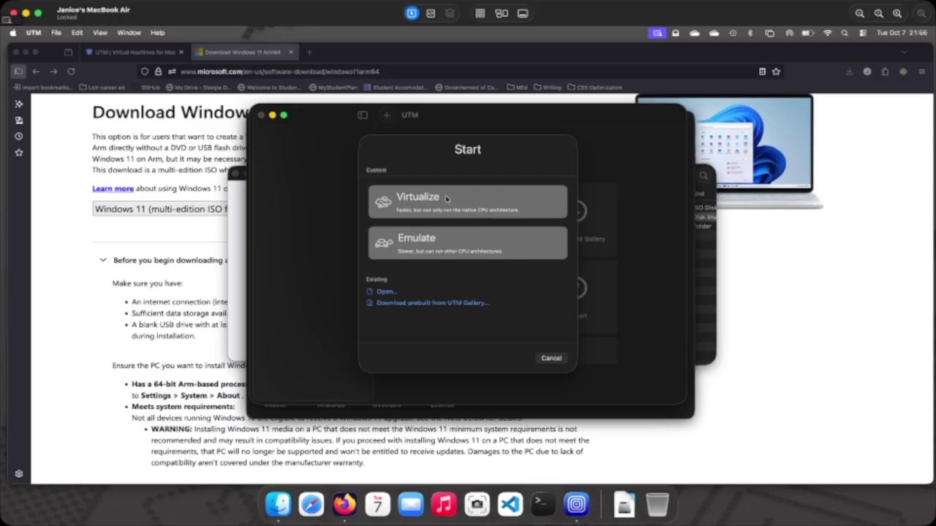
Create a virtualized Windows machine with 12288 MiB memory and 2 CPU cores.
left_click(446, 198)
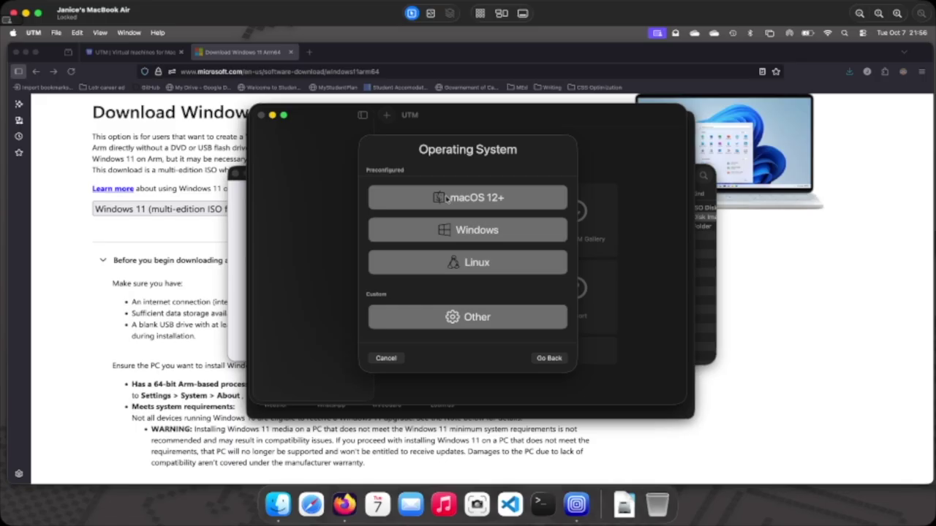
left_click(445, 231)
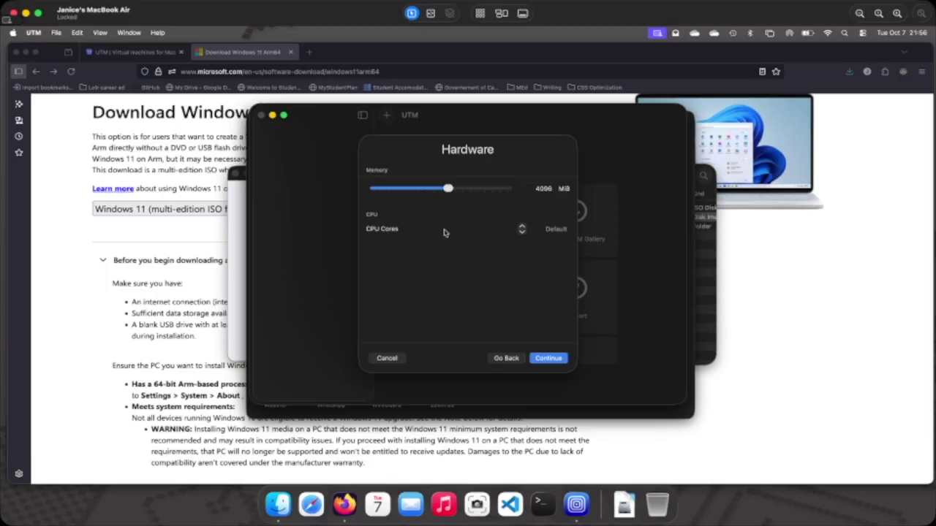
left_click_drag(448, 189, 477, 191)
left_click(521, 228)
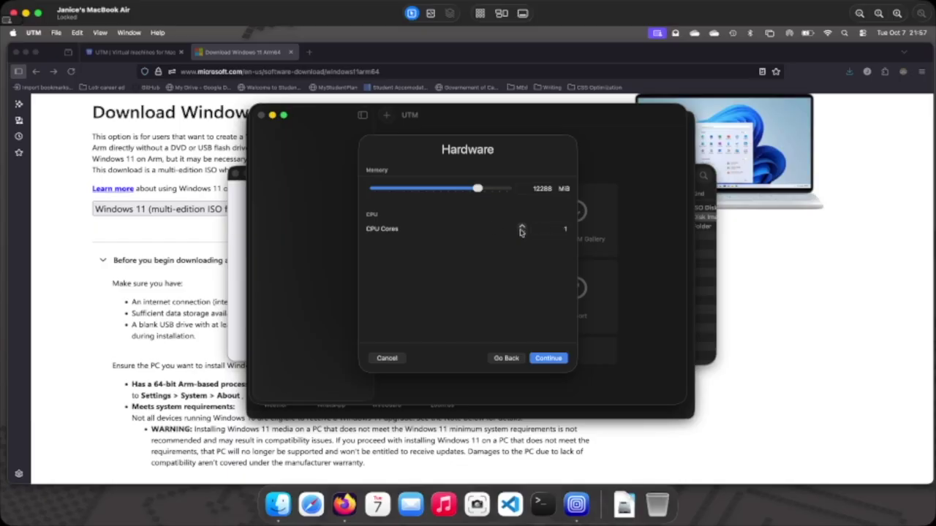
left_click(520, 227)
left_click(552, 360)
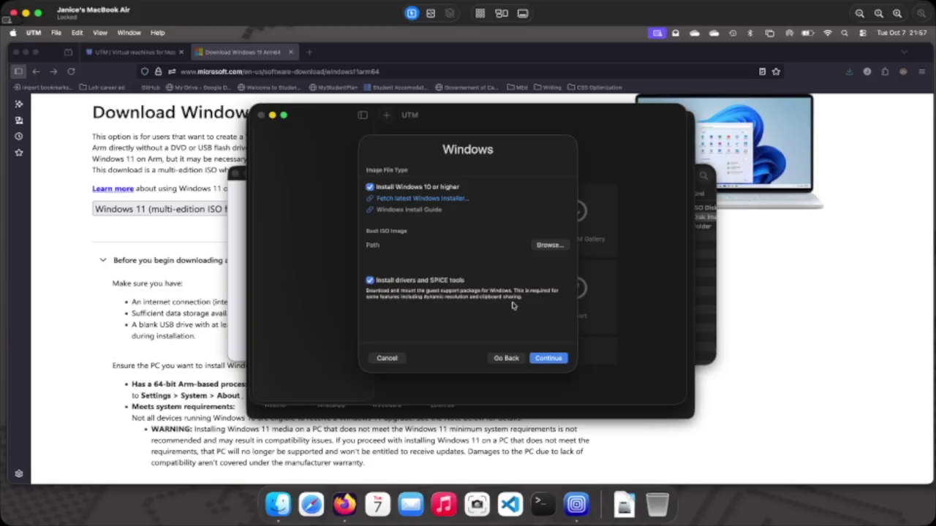
Use Win11_25H2_English_Arm64.iso from Downloads as the boot image.
left_click(547, 246)
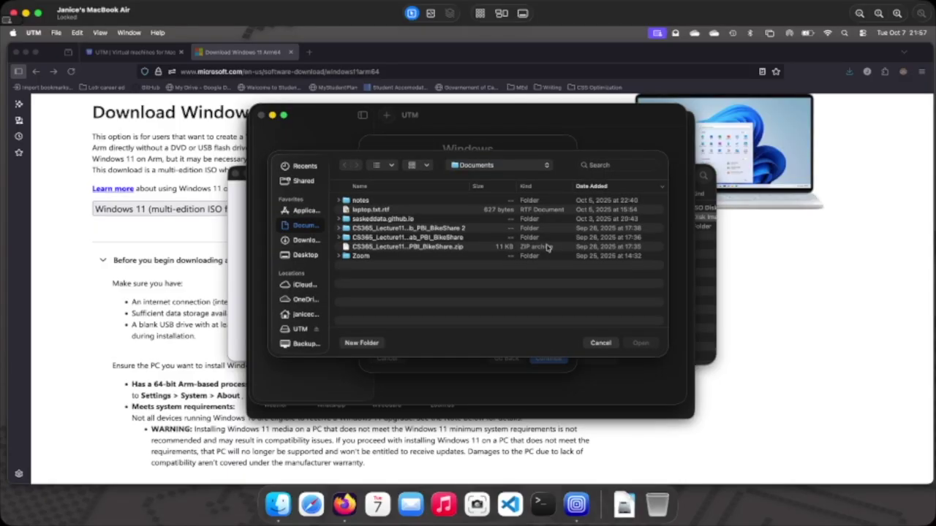
left_click(300, 241)
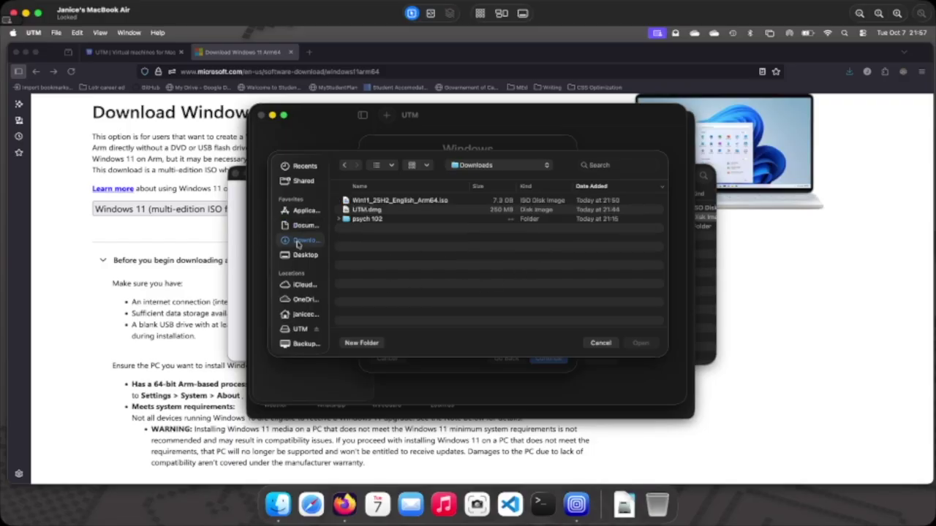
left_click(390, 203)
left_click(640, 343)
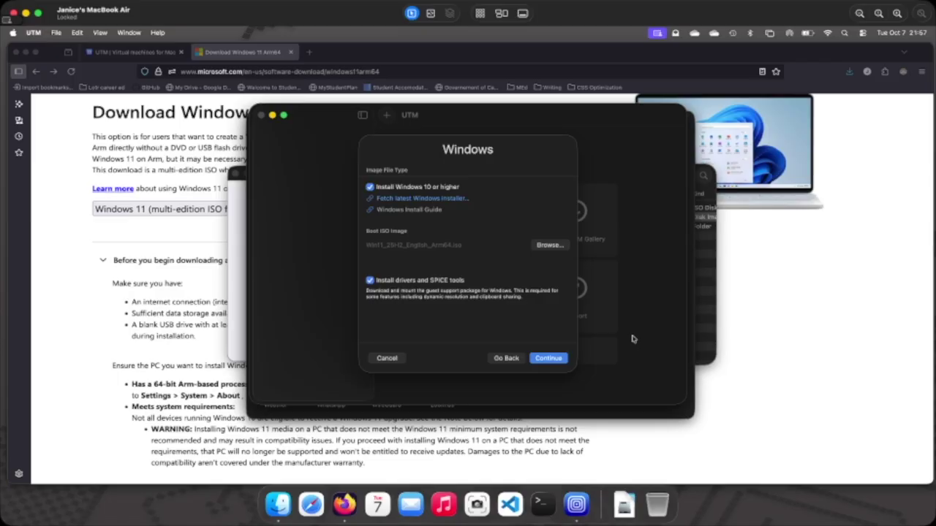
left_click(546, 360)
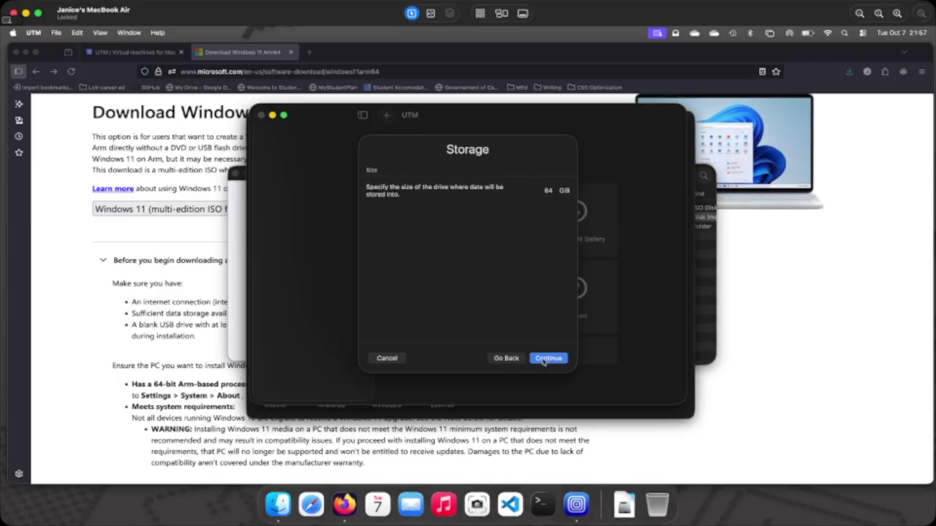
Keep 64 GiB of storage and share the Documents folder with the machine.
left_click(547, 359)
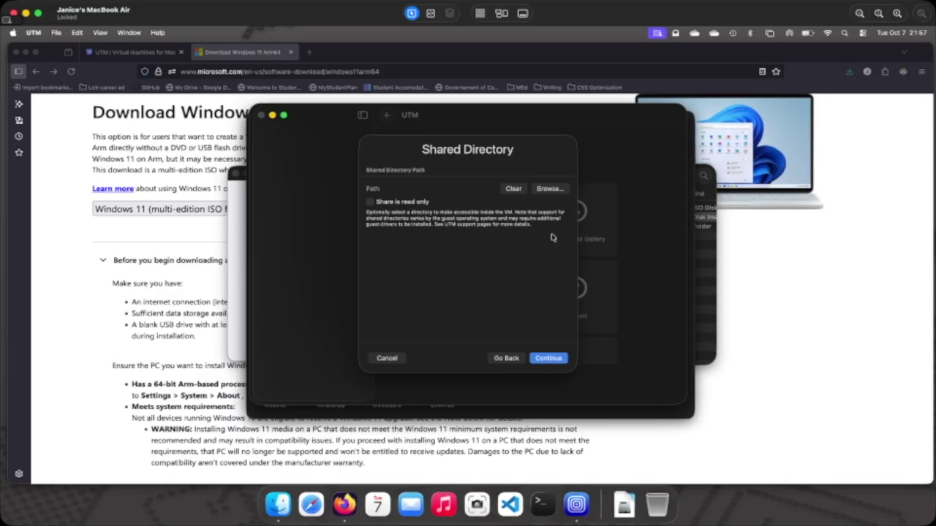
left_click(548, 187)
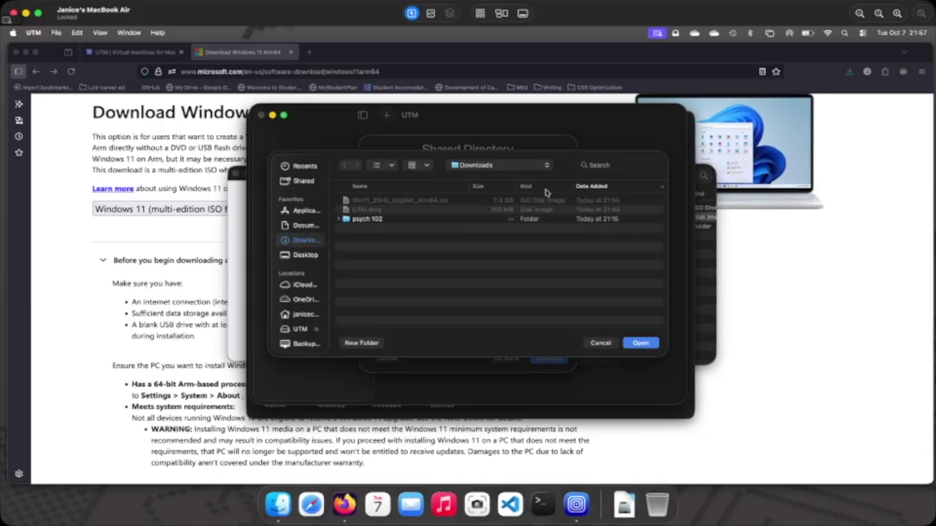
left_click(305, 227)
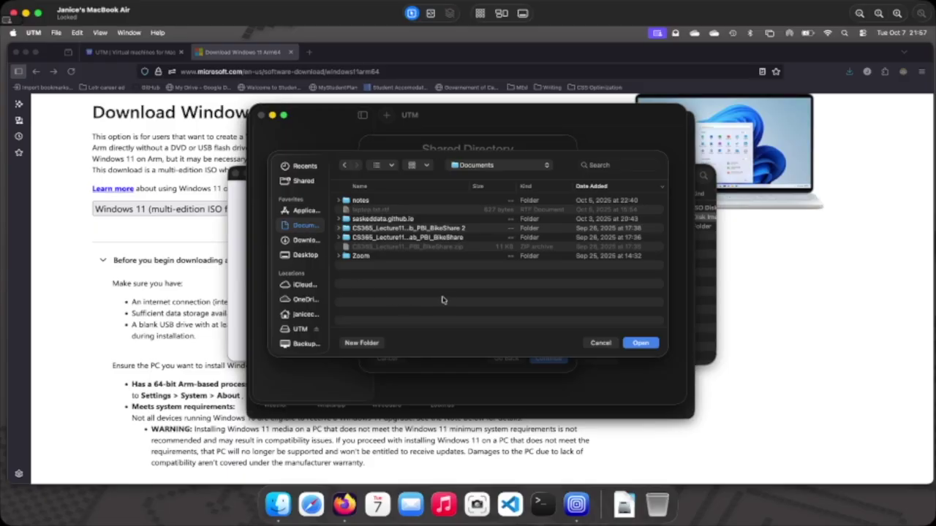
left_click(639, 343)
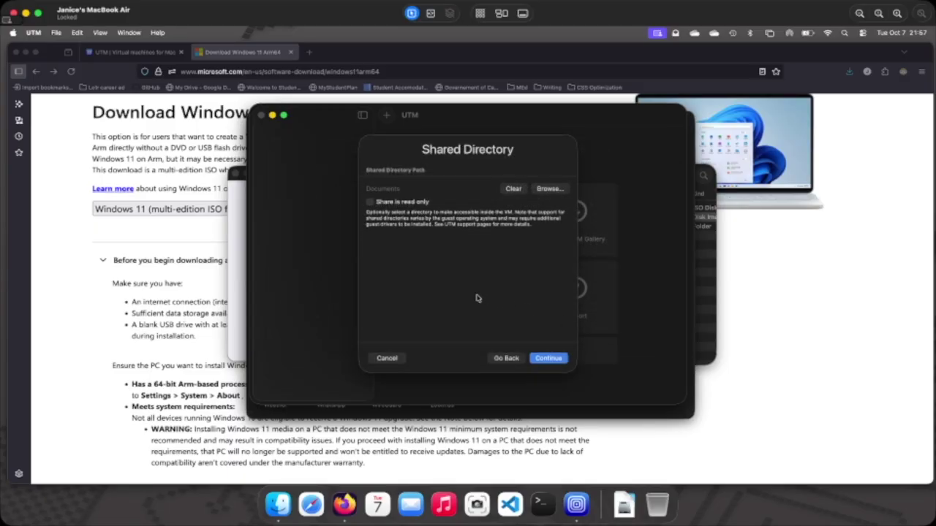
left_click(558, 361)
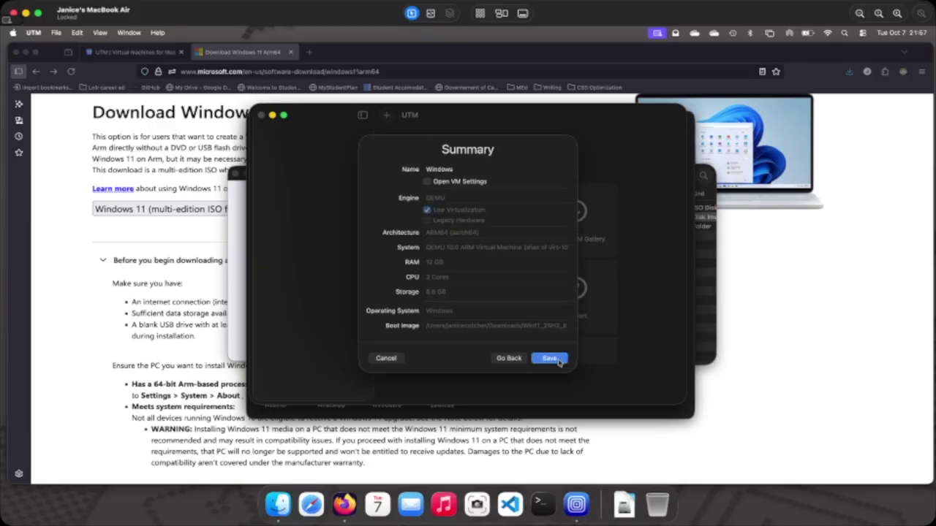
Enable Open VM Settings on the Summary page and save the Windows VM.
left_click(427, 182)
scroll(495, 275, "down", 3)
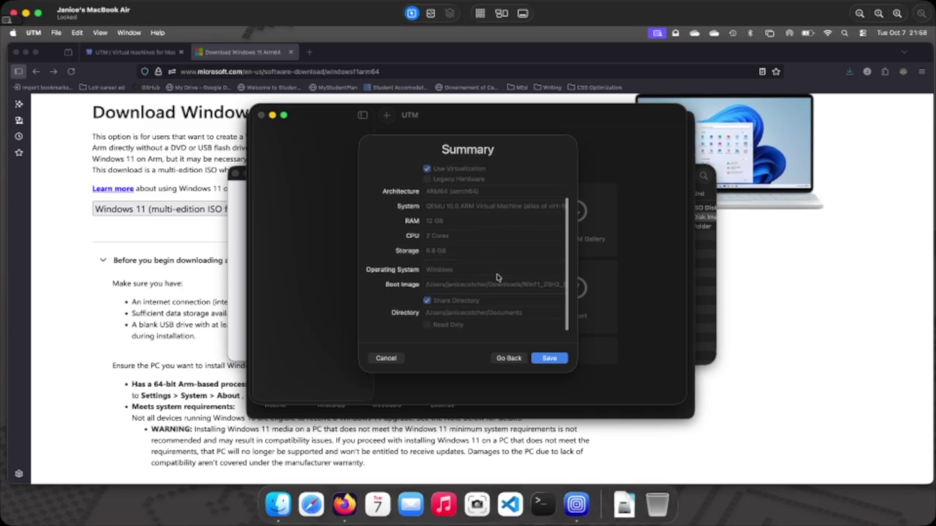
left_click(546, 362)
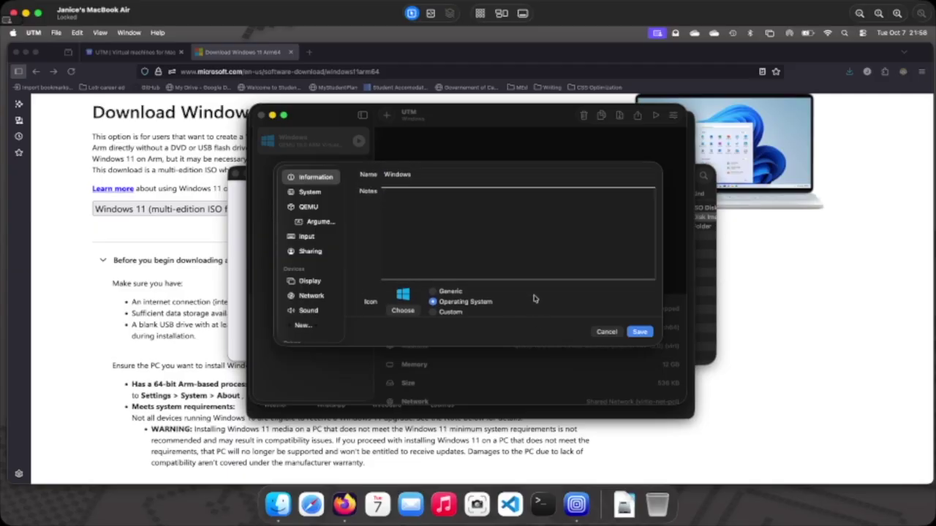
Look through the System, QEMU and Arguments settings pages, ending on Input.
left_click(303, 195)
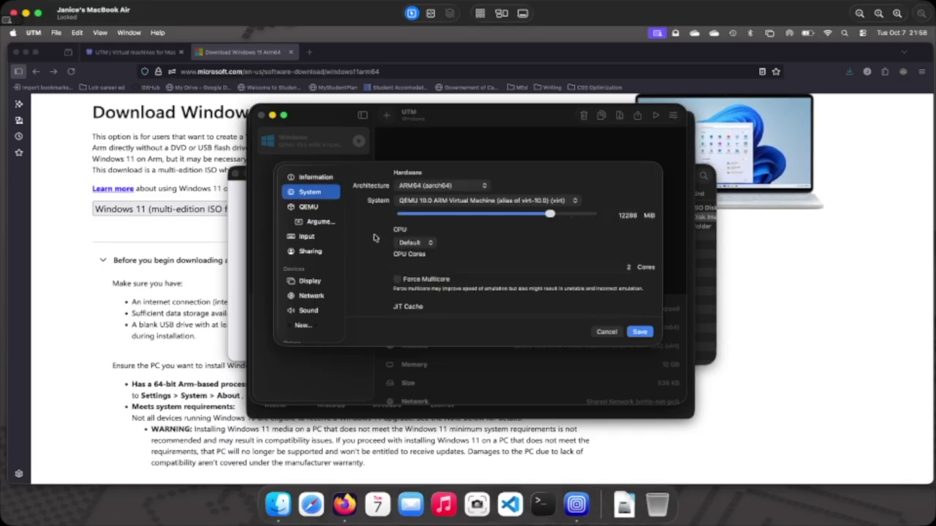
scroll(374, 238, "down", 3)
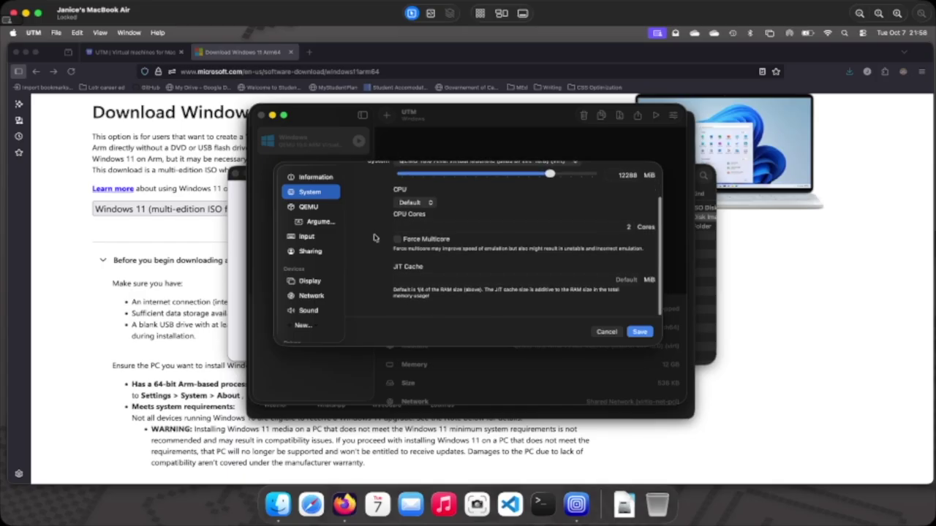
left_click(312, 208)
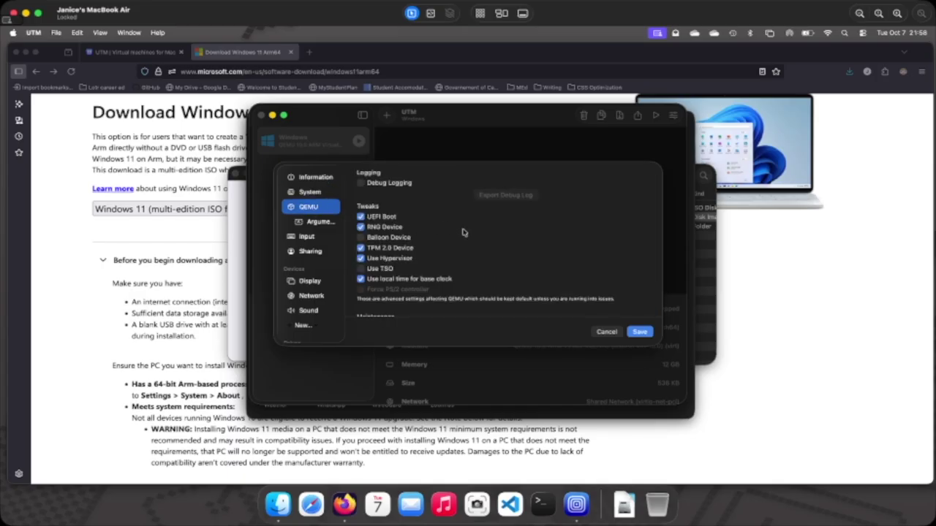
scroll(462, 233, "down", 5)
scroll(462, 233, "down", 1)
scroll(462, 232, "down", 3)
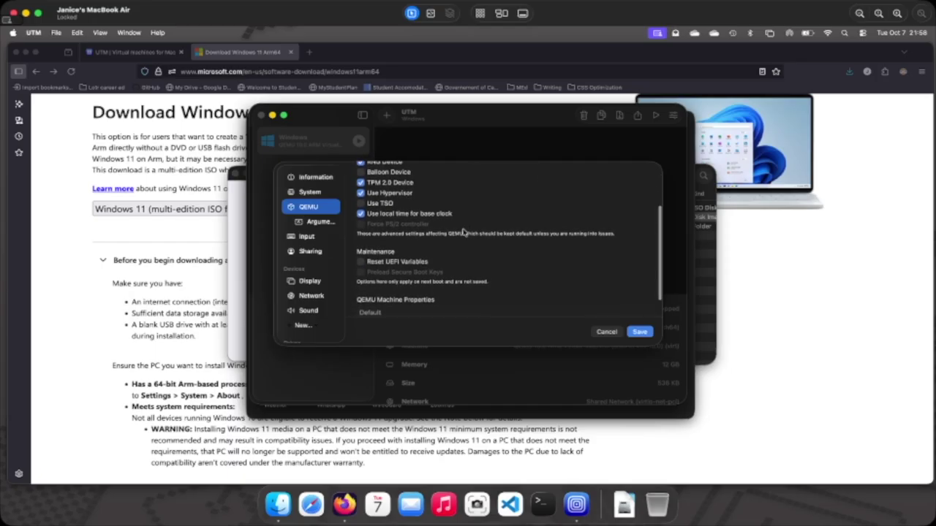
left_click(315, 222)
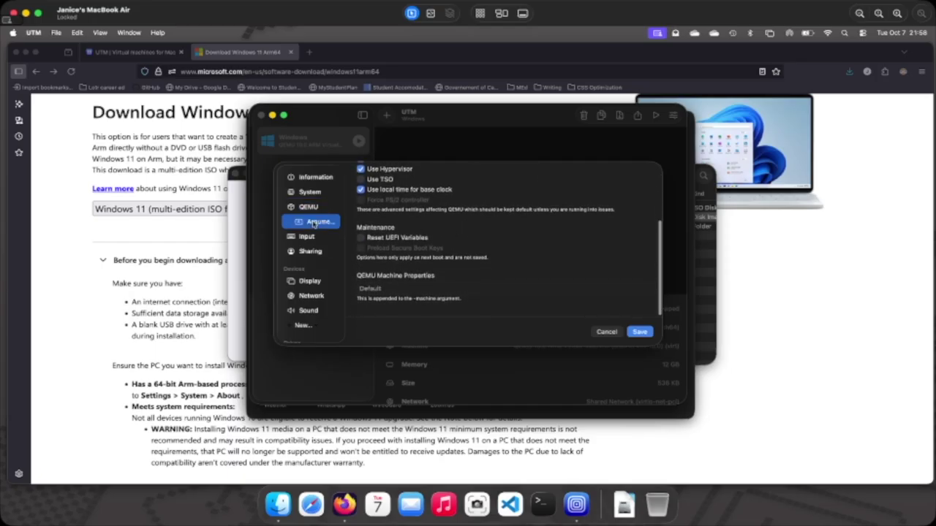
scroll(430, 232, "down", 10)
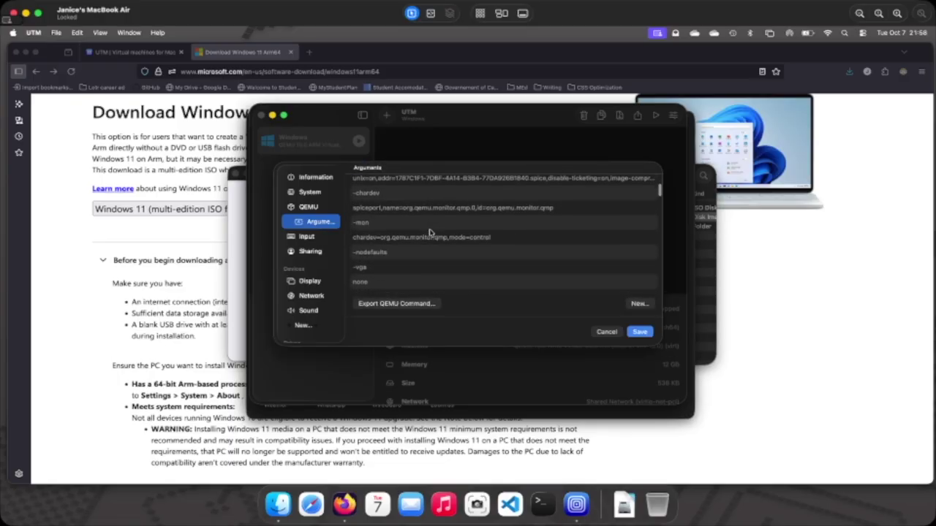
scroll(430, 233, "down", 10)
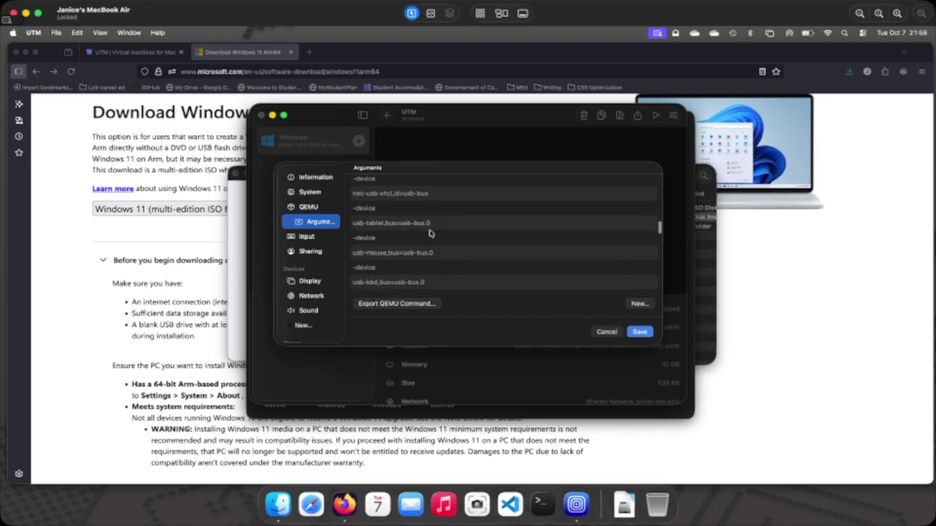
left_click(306, 236)
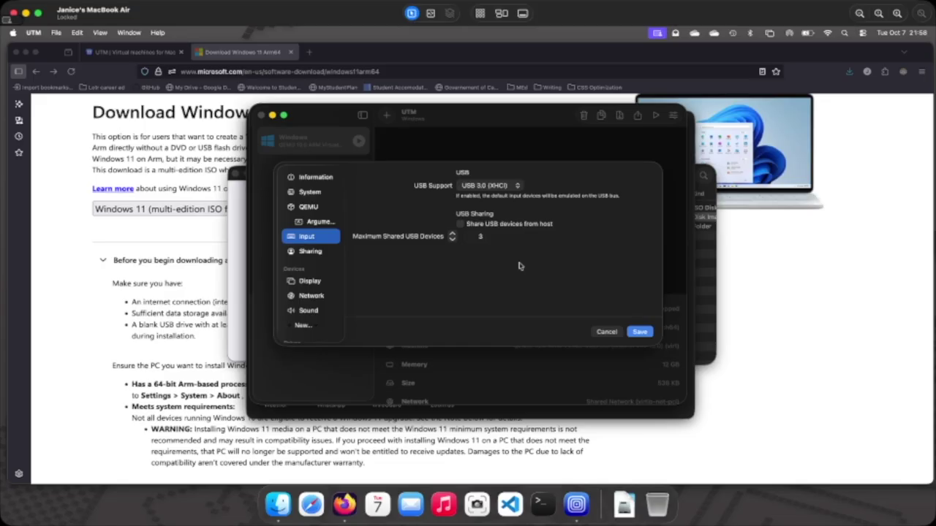
Keep USB 3.0 (XHCI) support and view the sharing settings.
left_click(517, 185)
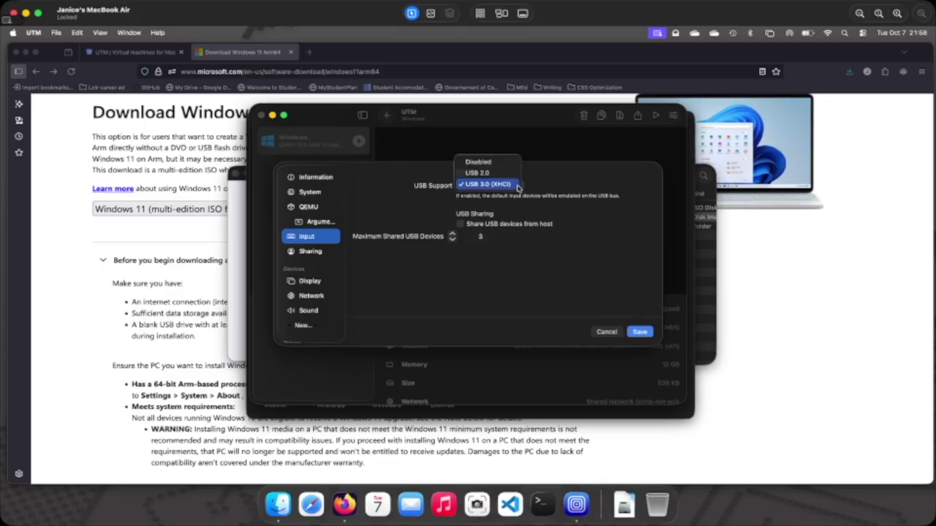
left_click(541, 189)
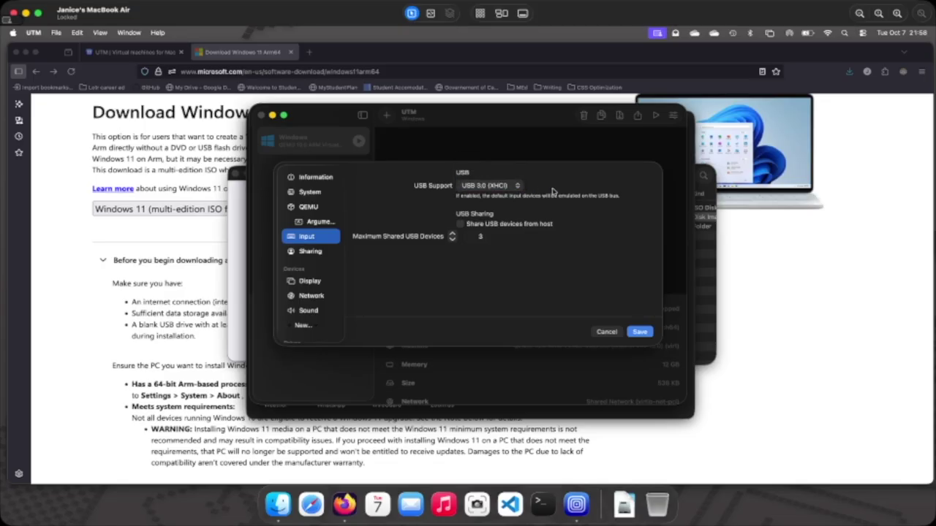
left_click(299, 253)
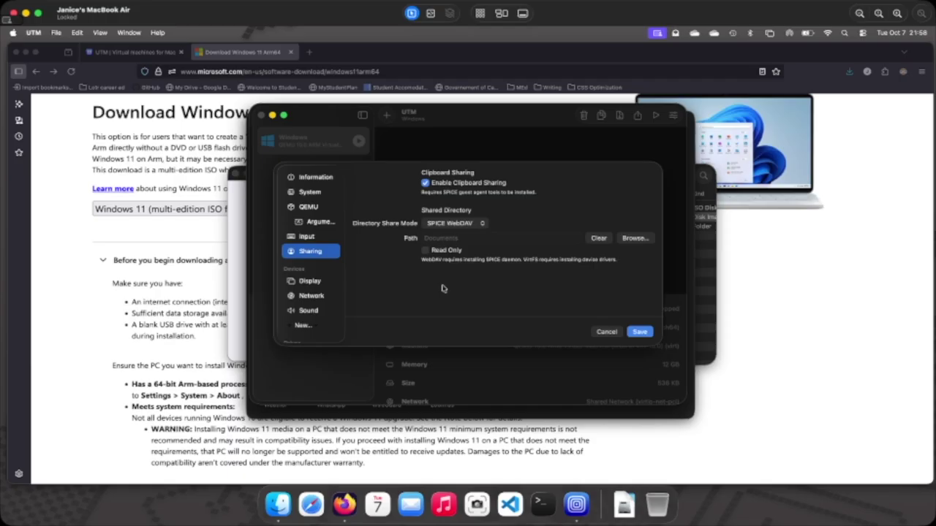
Turn on Retina Mode in the Display settings, then show the Network page.
left_click(305, 285)
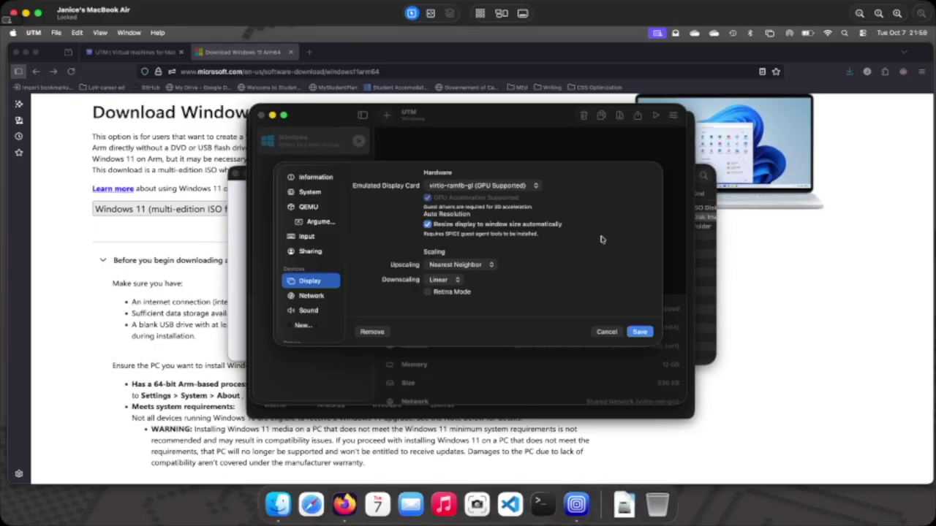
left_click(427, 293)
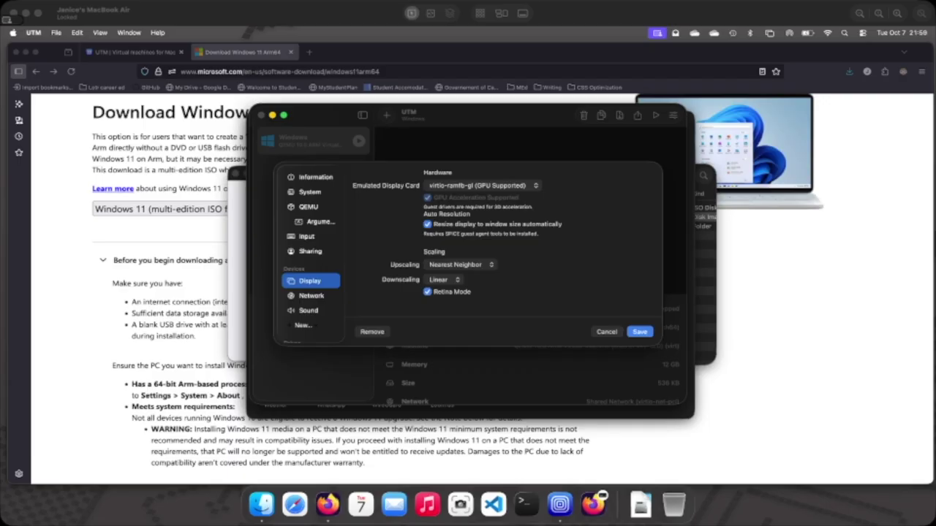
left_click(302, 298)
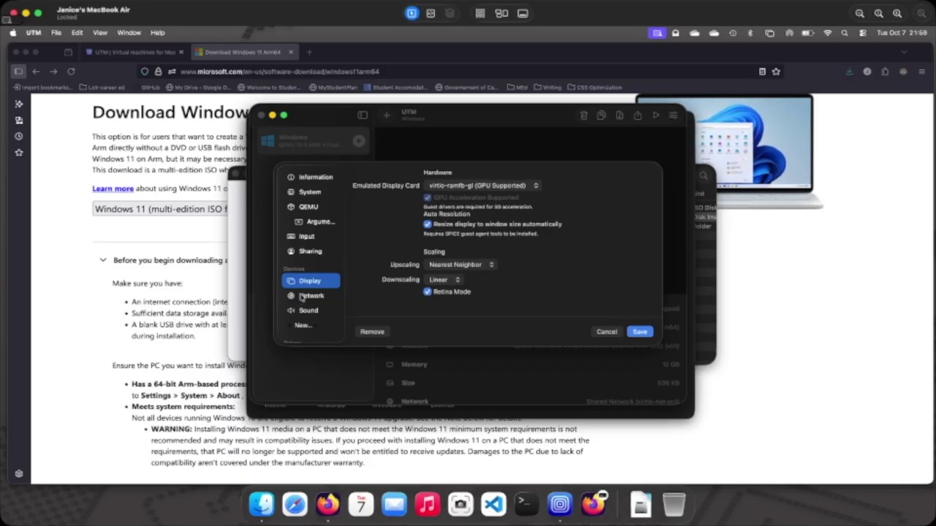
left_click(310, 298)
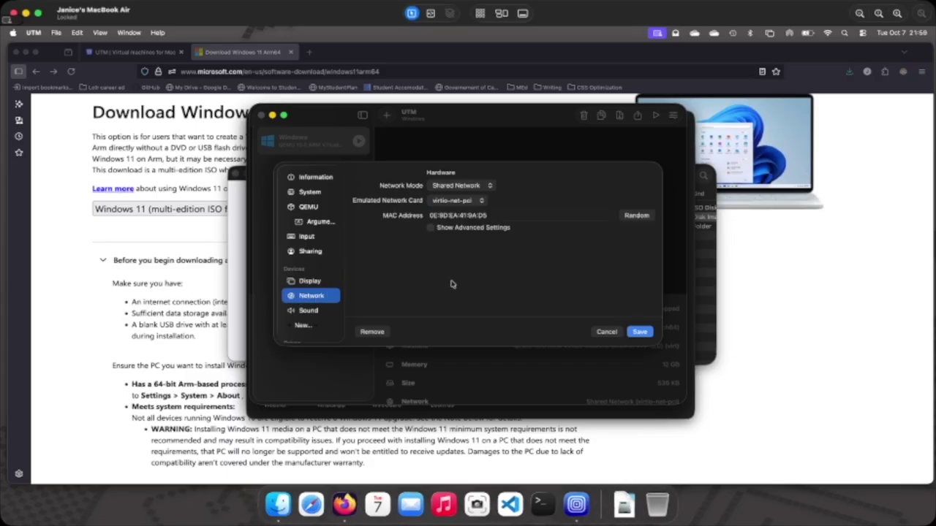
Check the Sound and Information pages, then save the VM settings.
left_click(316, 313)
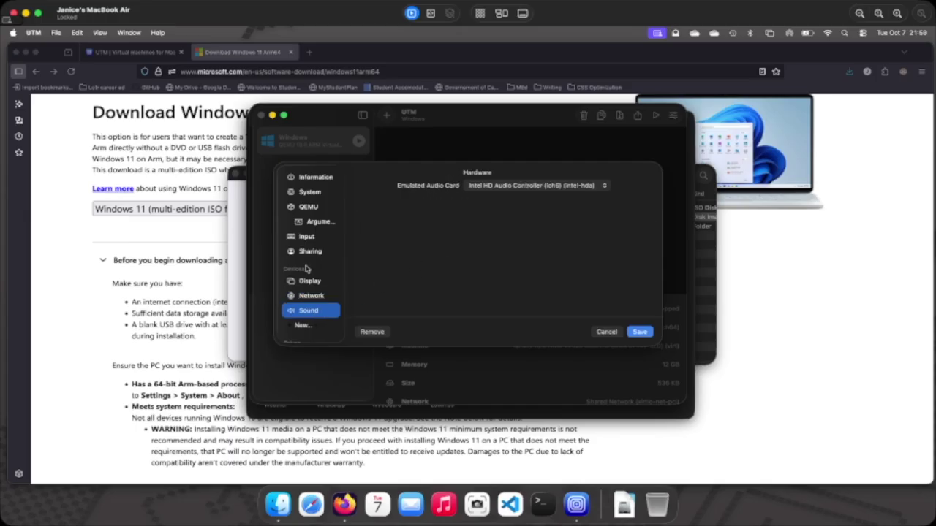
scroll(306, 271, "down", 3)
scroll(307, 270, "down", 2)
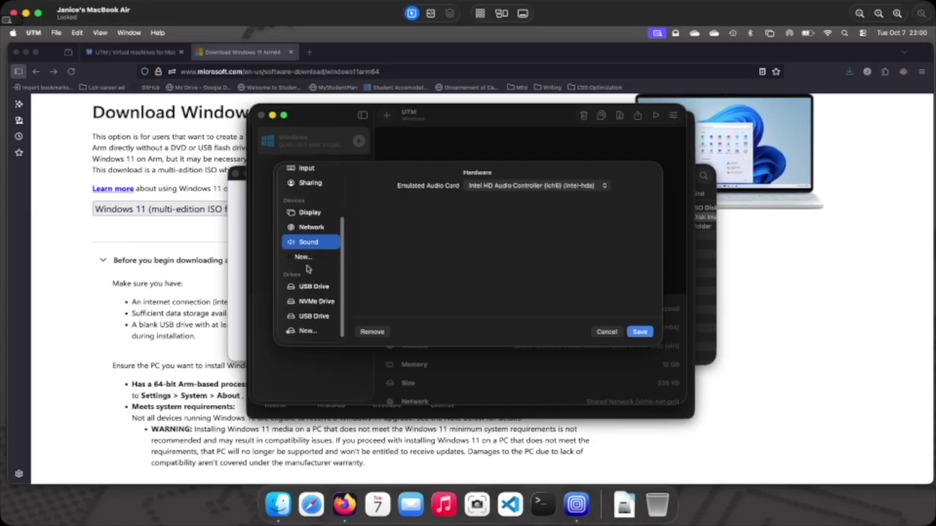
scroll(309, 272, "up", 3)
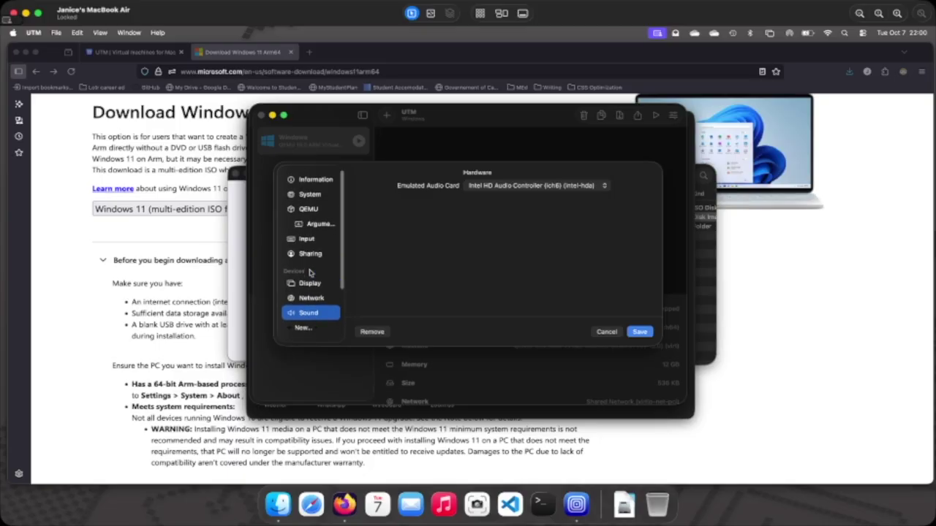
left_click(300, 179)
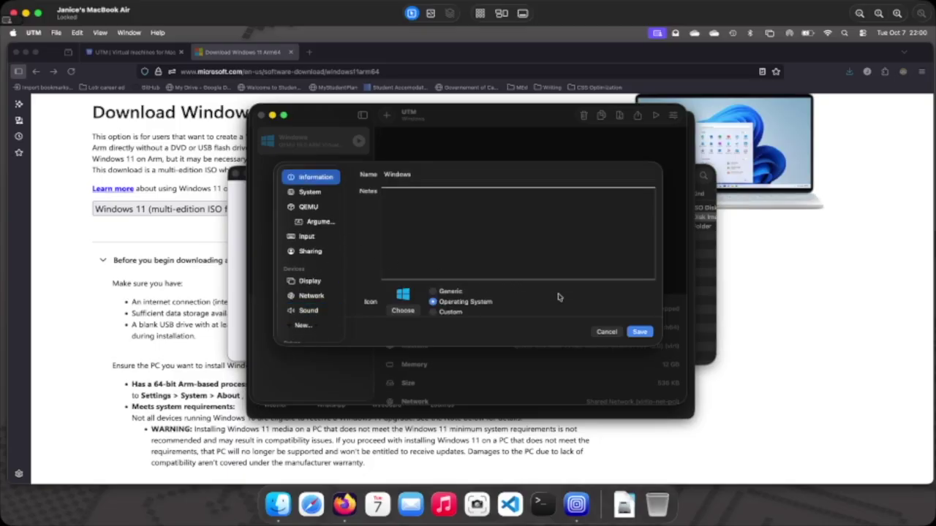
left_click(640, 333)
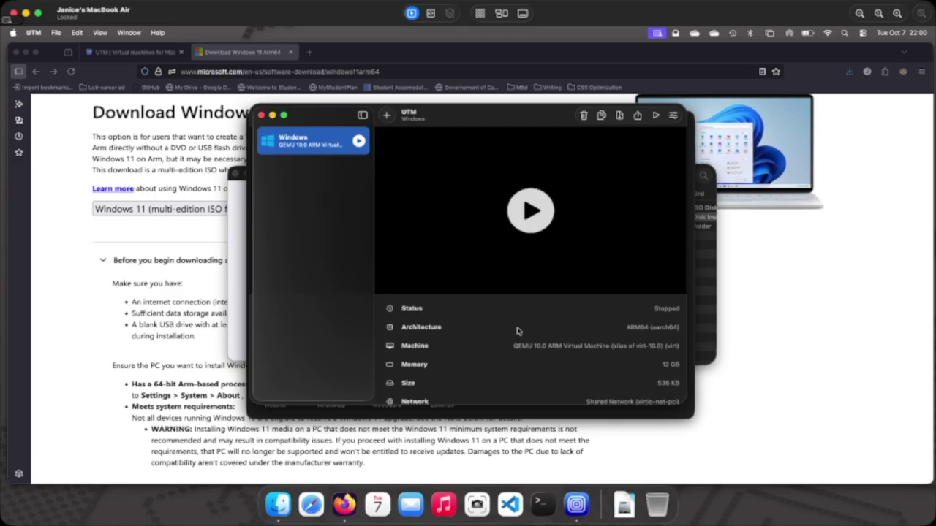
Start the Windows VM and move and enlarge its console window.
left_click(534, 220)
left_click_drag(259, 184, 352, 69)
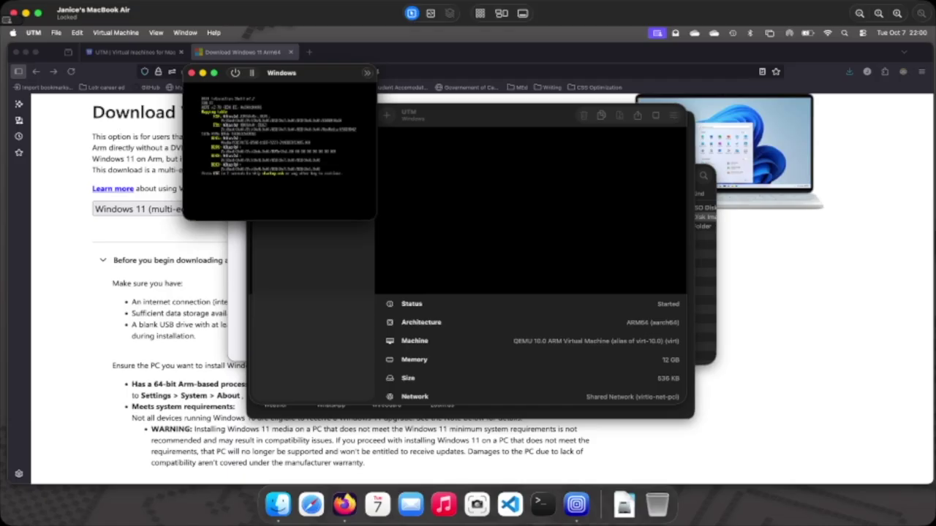
left_click_drag(376, 219, 885, 466)
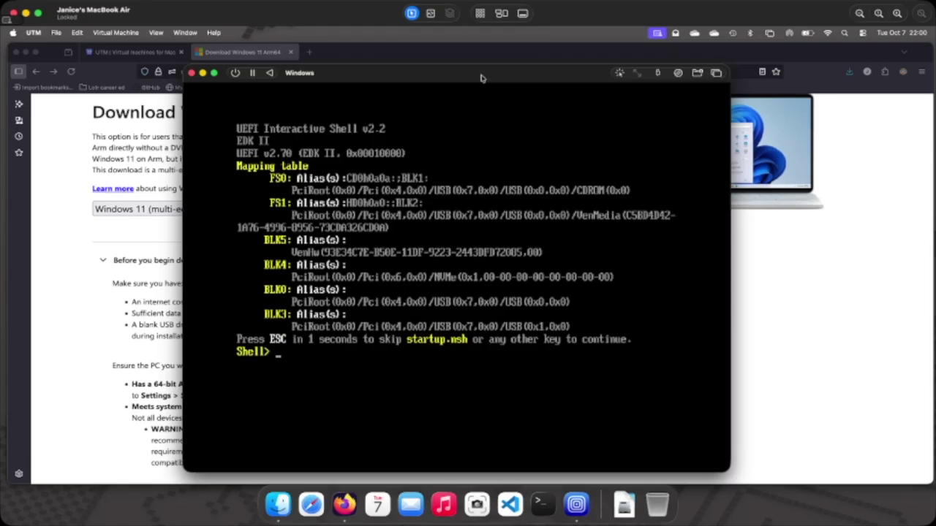
left_click_drag(481, 77, 451, 57)
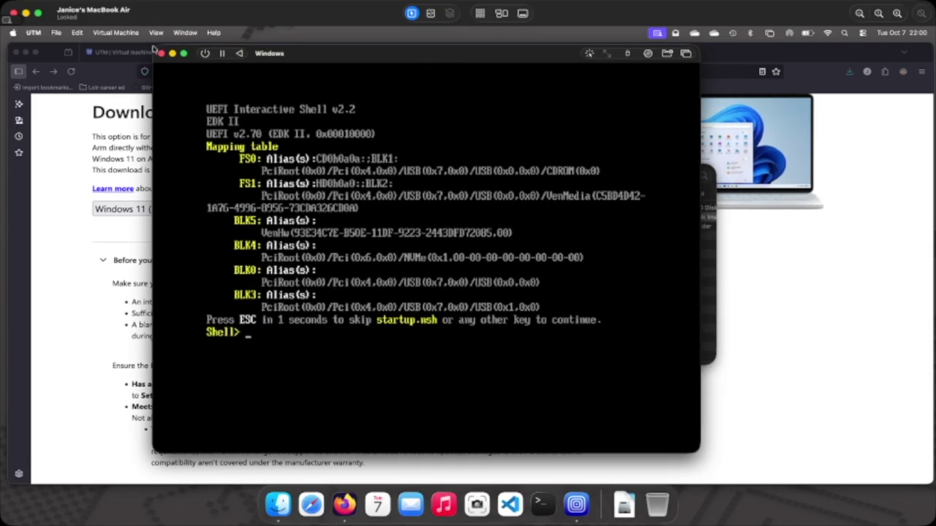
Force-stop the VM, start it again, and boot from the installer CD.
left_click(205, 56)
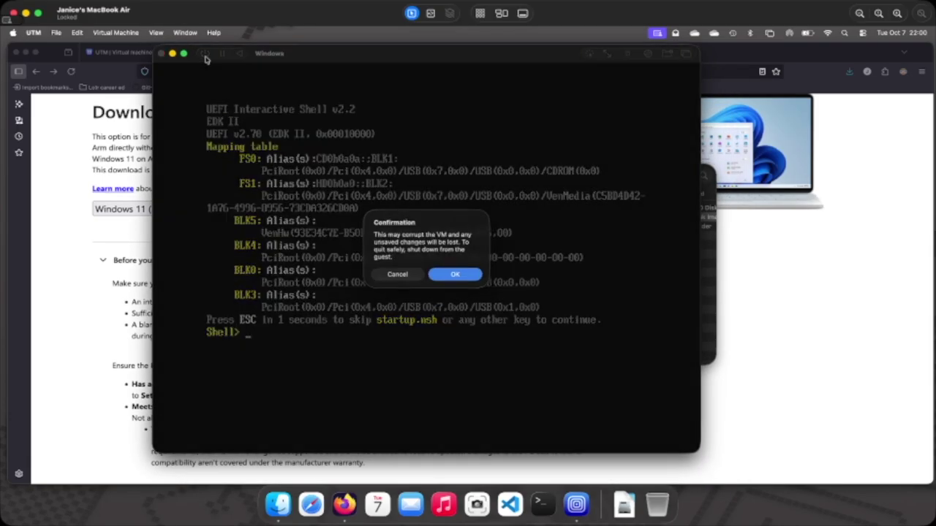
left_click(456, 282)
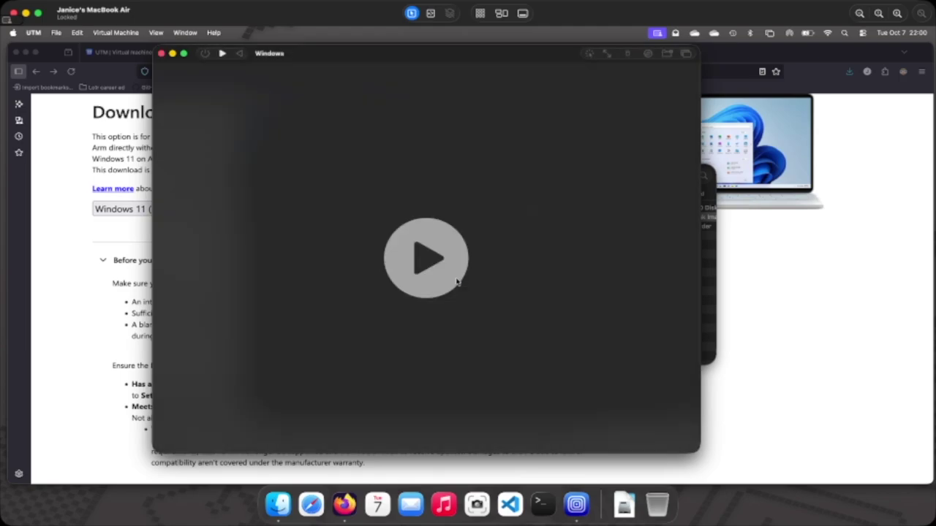
left_click(425, 266)
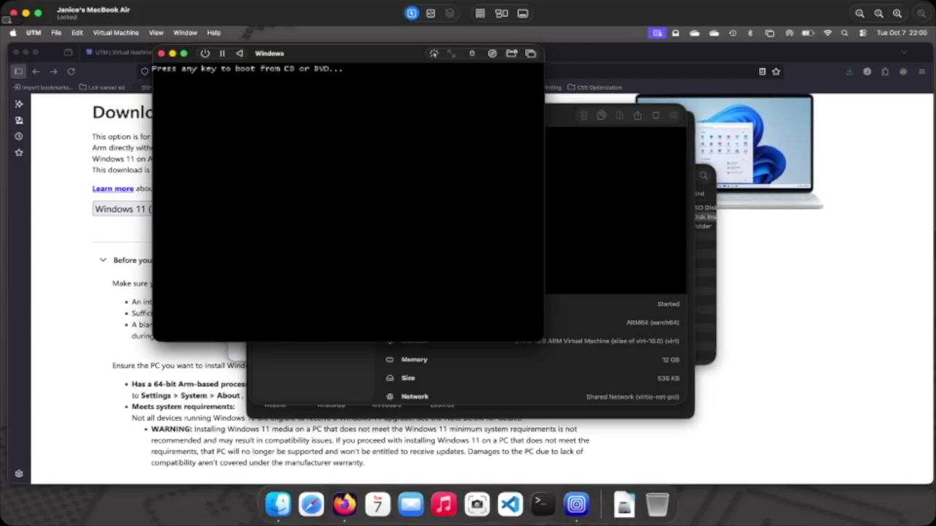
key("Return")
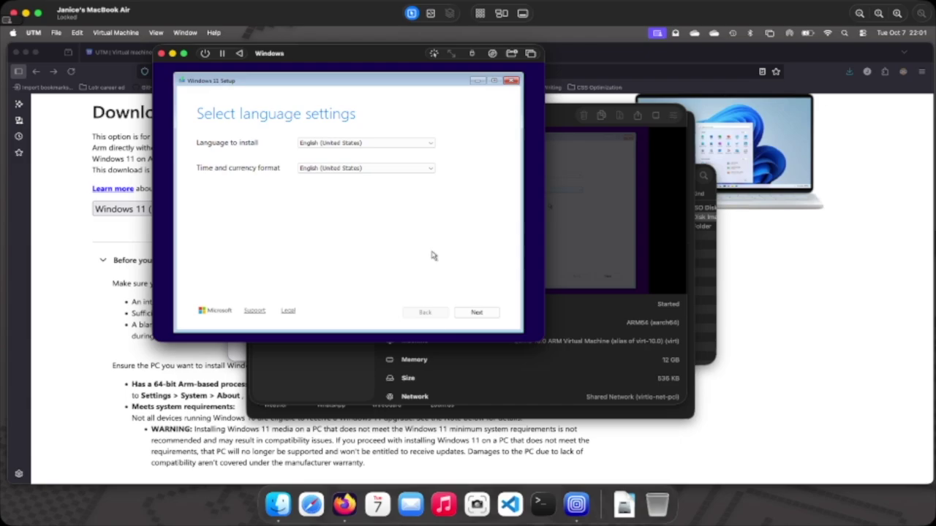
Accept English (US) and US keyboard, skip the product key, choose Windows 11 Home, accept the licence.
left_click(477, 313)
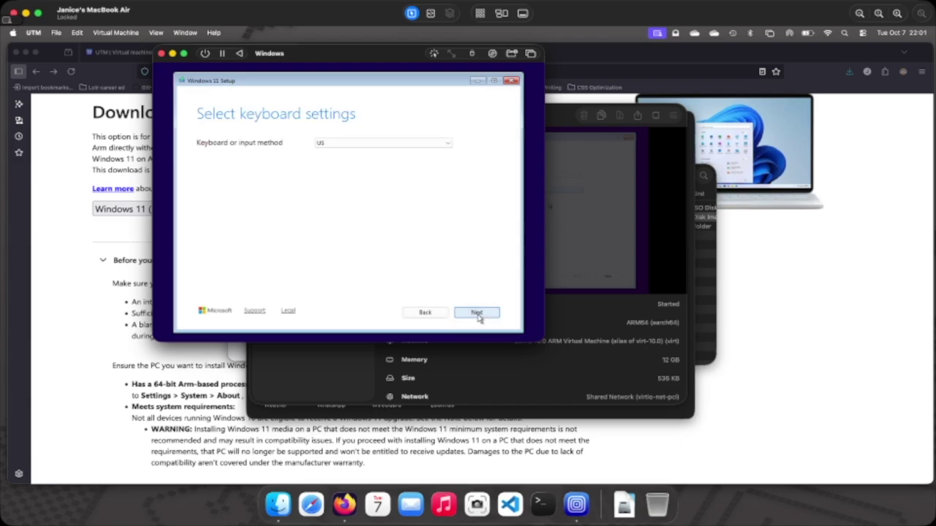
left_click(477, 312)
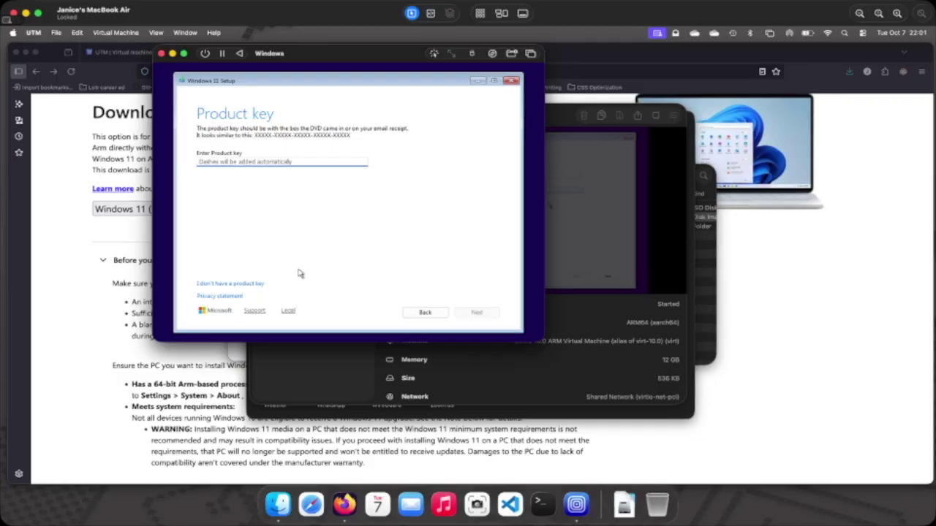
left_click(230, 285)
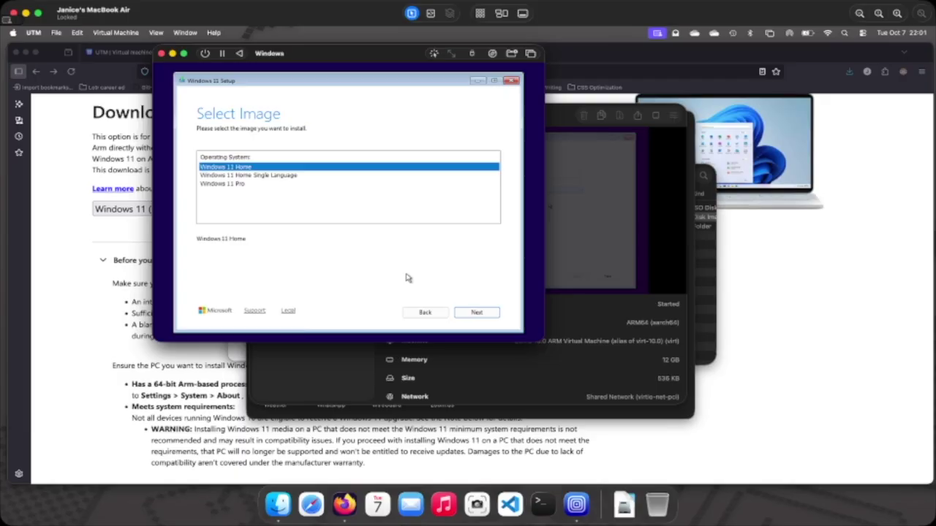
left_click(487, 315)
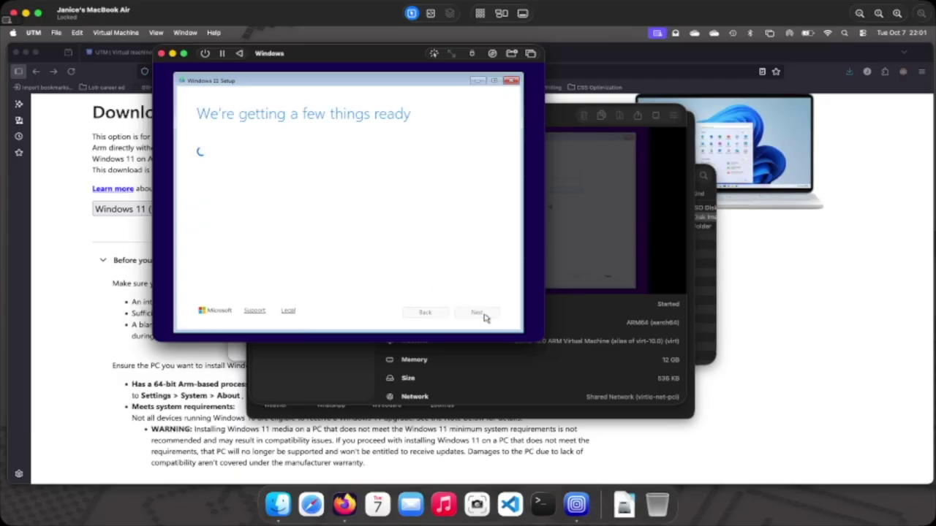
left_click(484, 315)
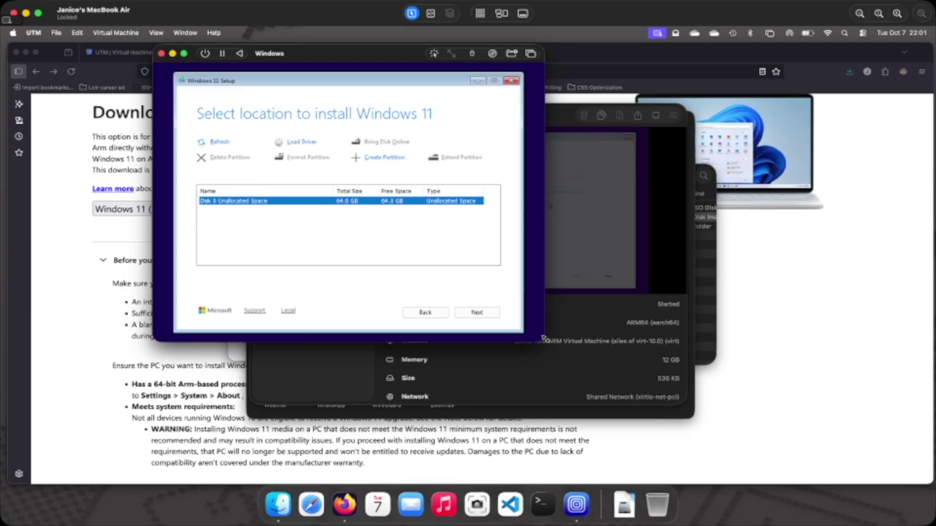
Enlarge the VM window and install Windows onto Disk 0's 64 GB unallocated space.
left_click_drag(545, 339, 794, 472)
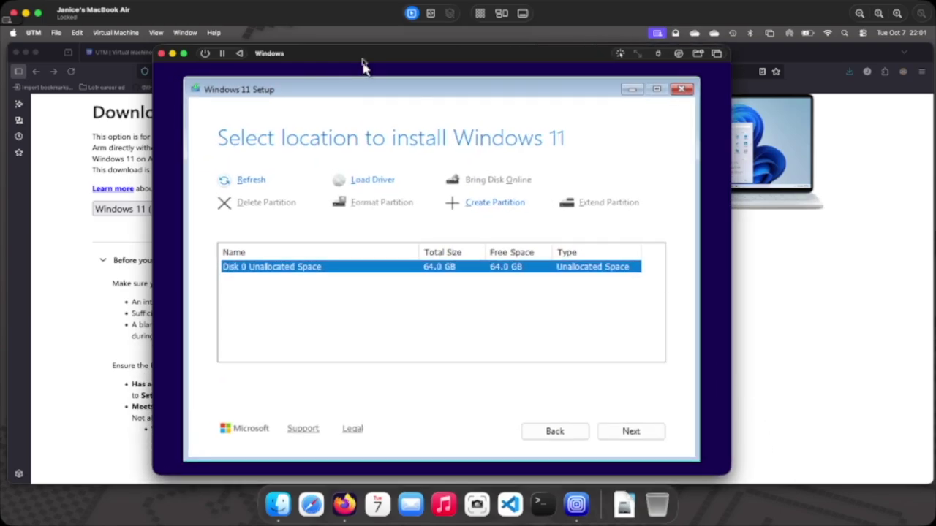
left_click_drag(362, 53, 340, 55)
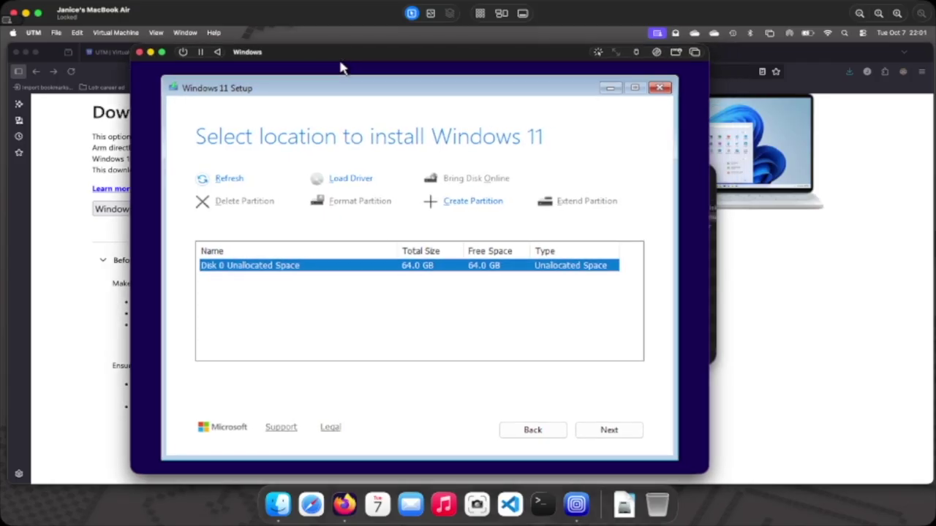
left_click(609, 430)
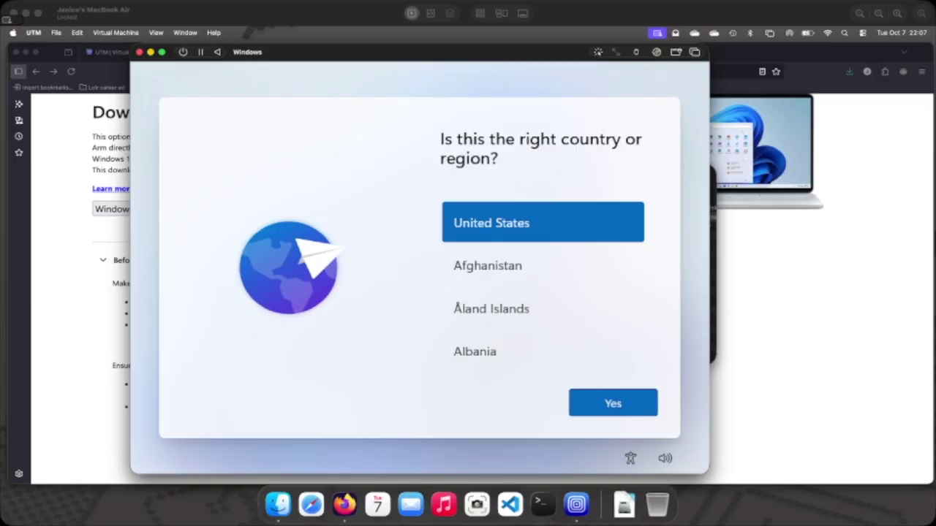
Set the region to Canada, keep the US keyboard layout, and skip a second layout.
key("Down")
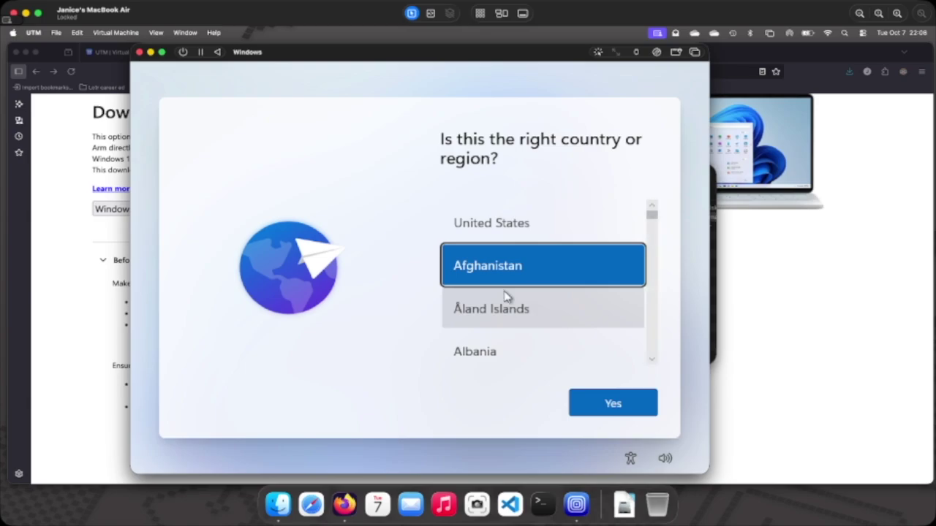
scroll(505, 296, "down", 10)
scroll(506, 296, "down", 10)
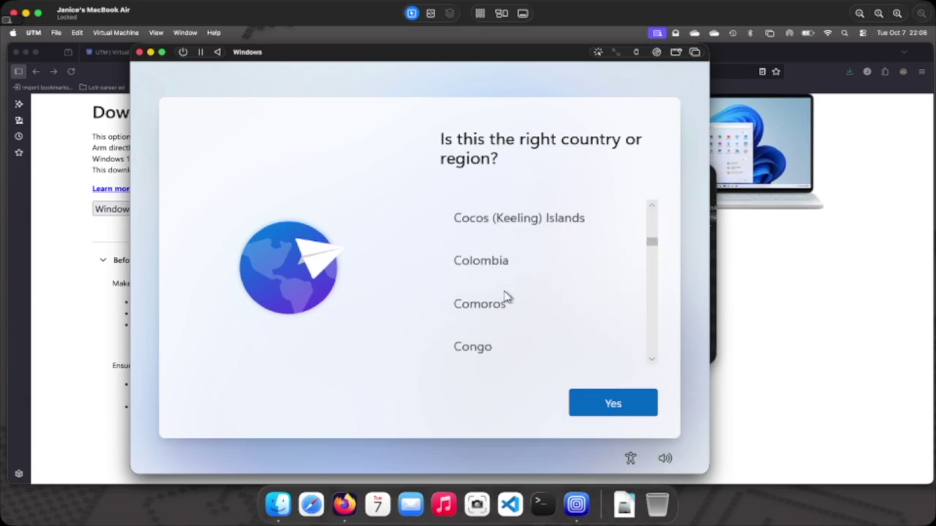
scroll(507, 296, "down", 15)
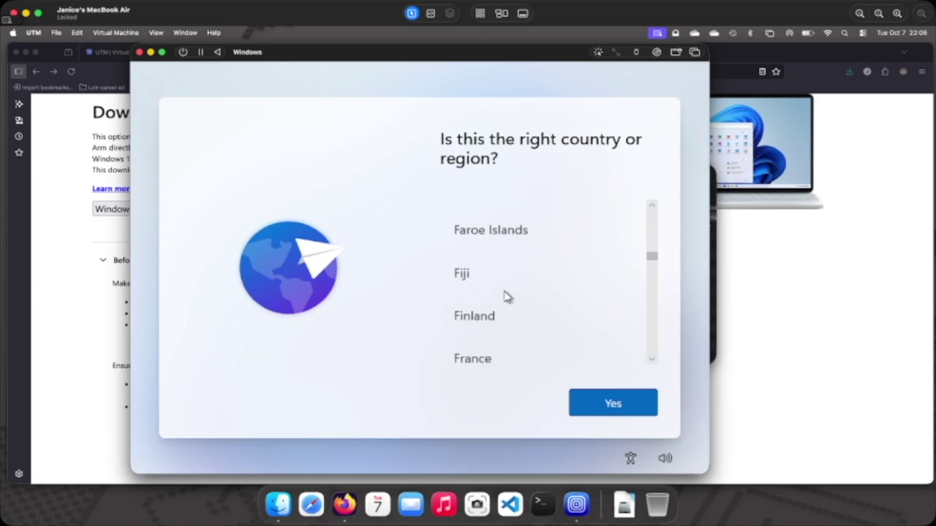
scroll(507, 296, "down", 5)
scroll(507, 296, "up", 6)
scroll(504, 295, "up", 15)
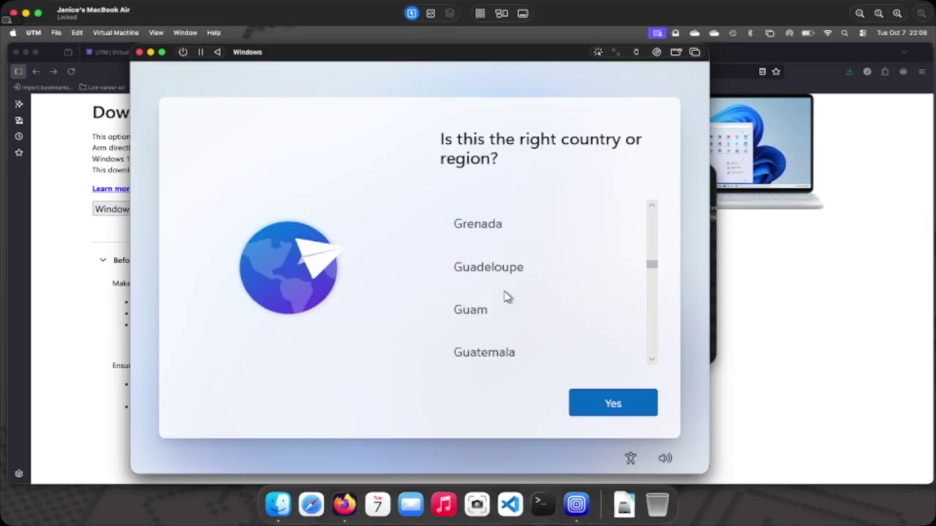
scroll(507, 296, "up", 10)
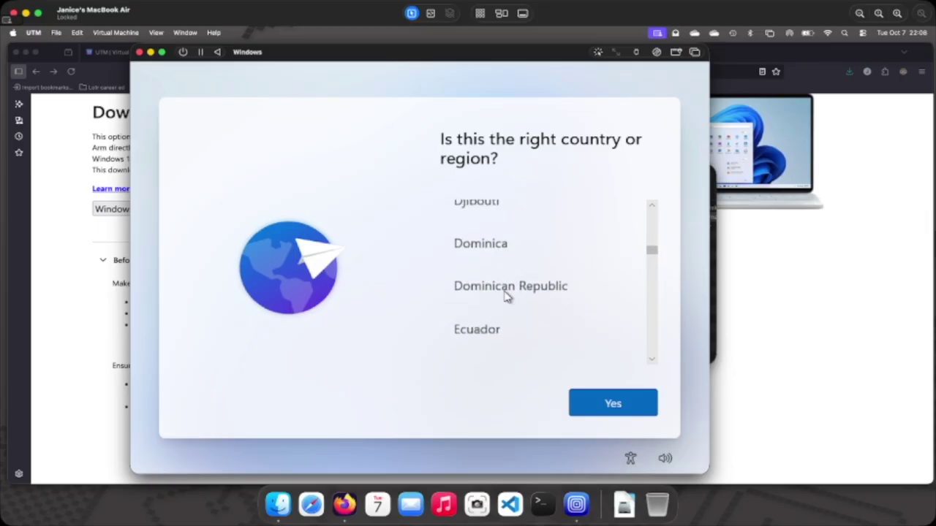
scroll(508, 296, "up", 5)
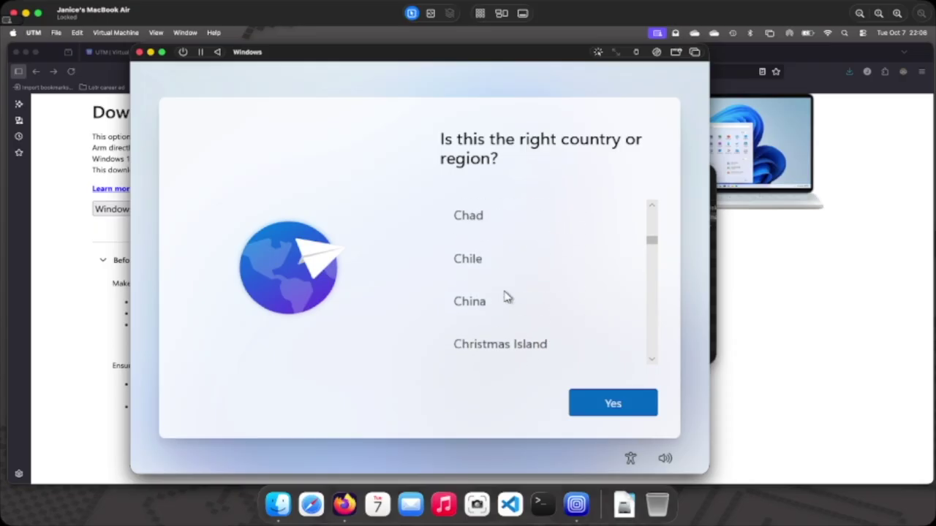
left_click(512, 222)
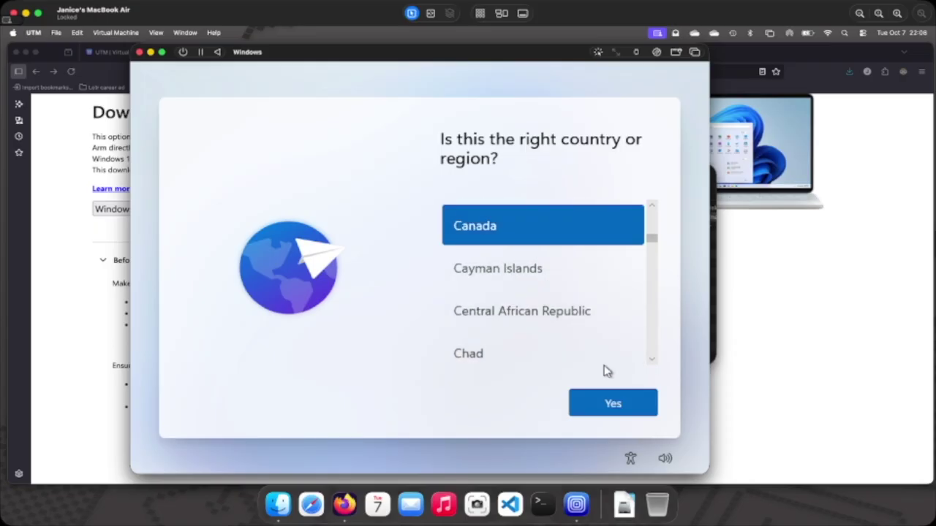
left_click(607, 402)
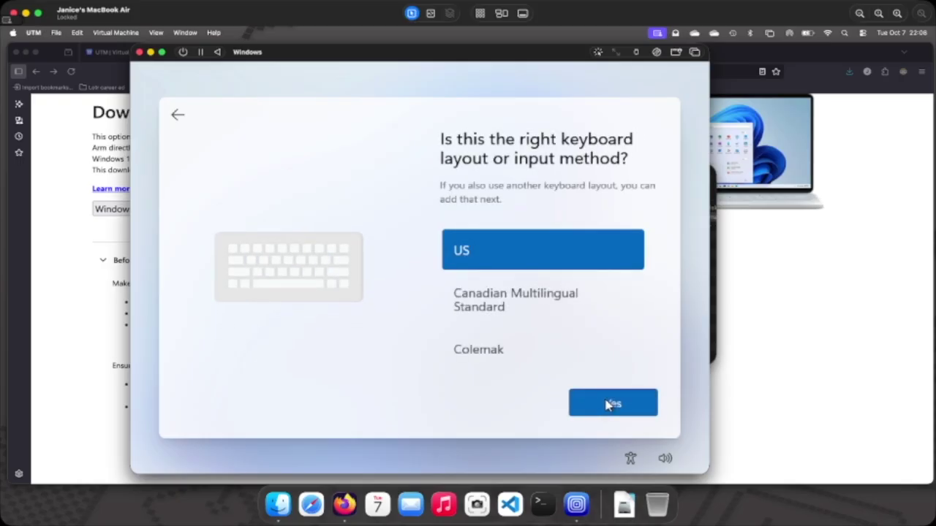
left_click(609, 405)
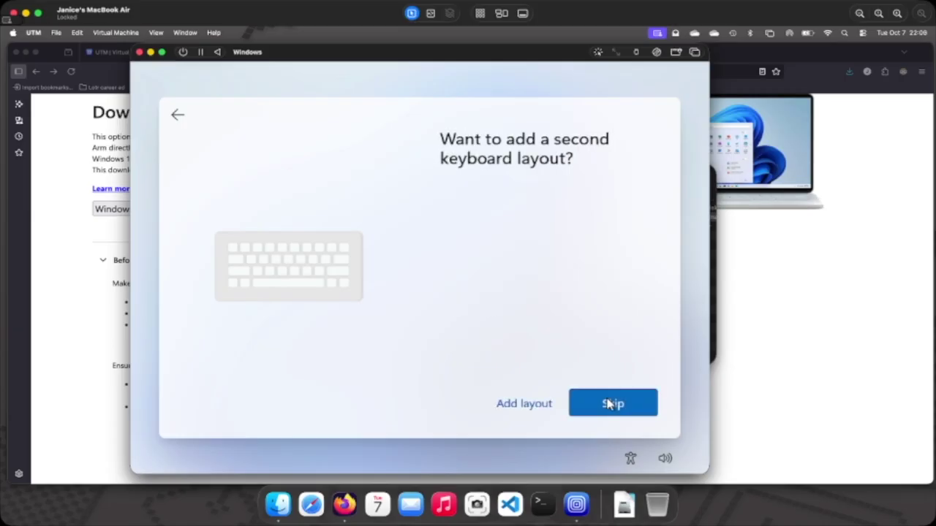
left_click(611, 403)
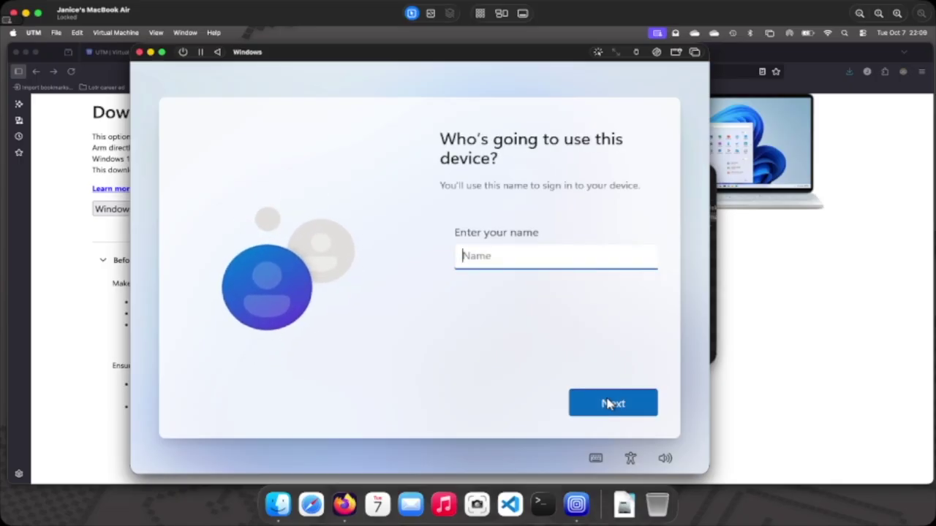
Enter the account user's name, then set and confirm the local account password.
type("Janice")
left_click(605, 405)
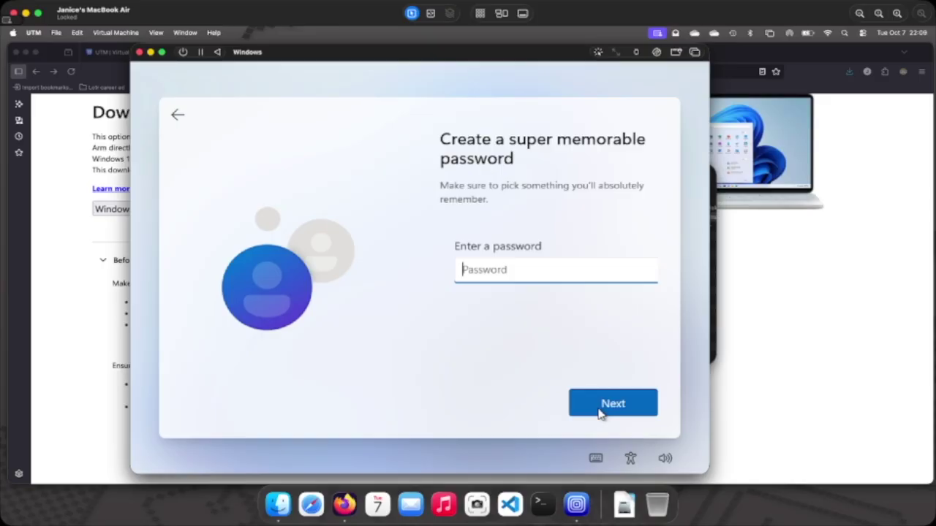
type("p")
key("BackSpace")
type("pass1word12")
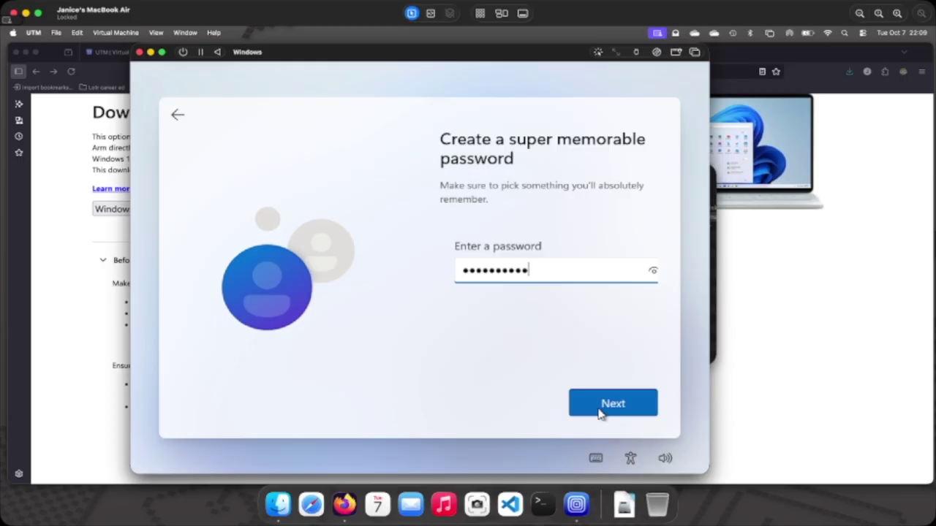
type("3456")
left_click(599, 414)
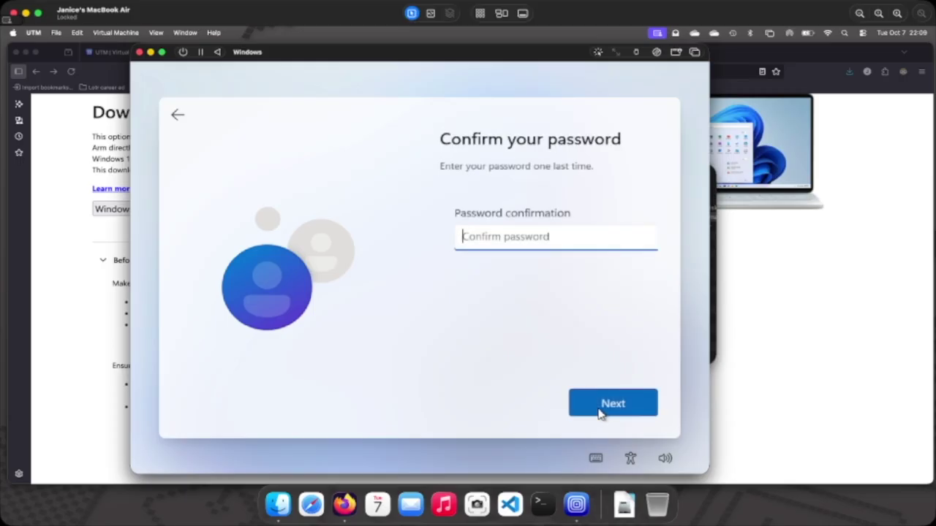
type("Passw")
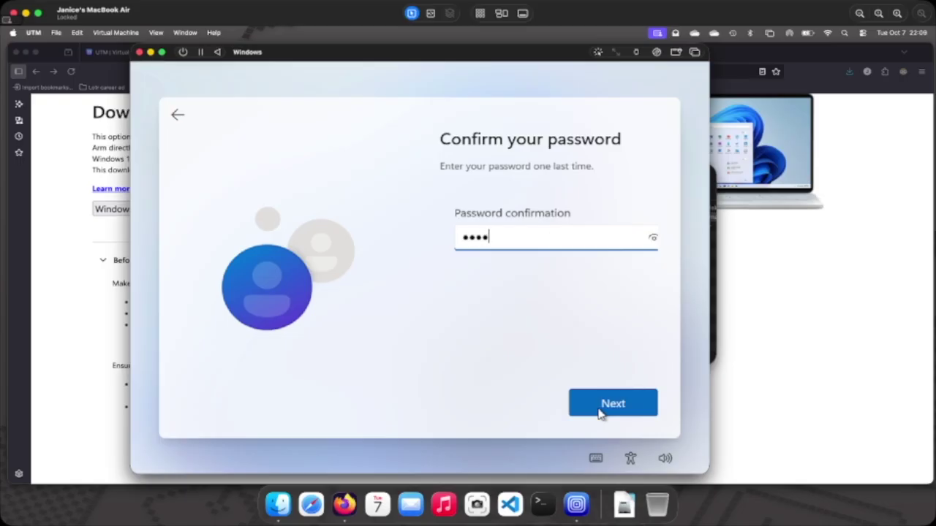
type("ord123456789")
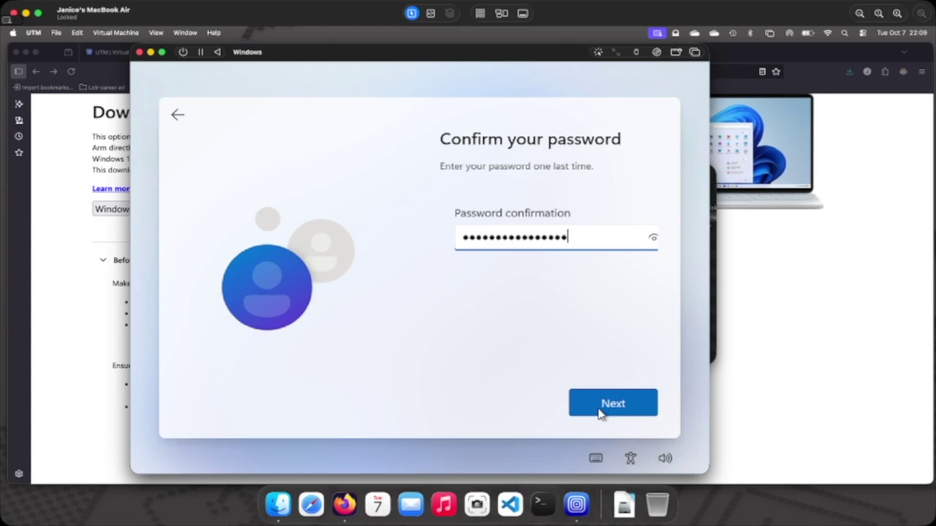
left_click(599, 414)
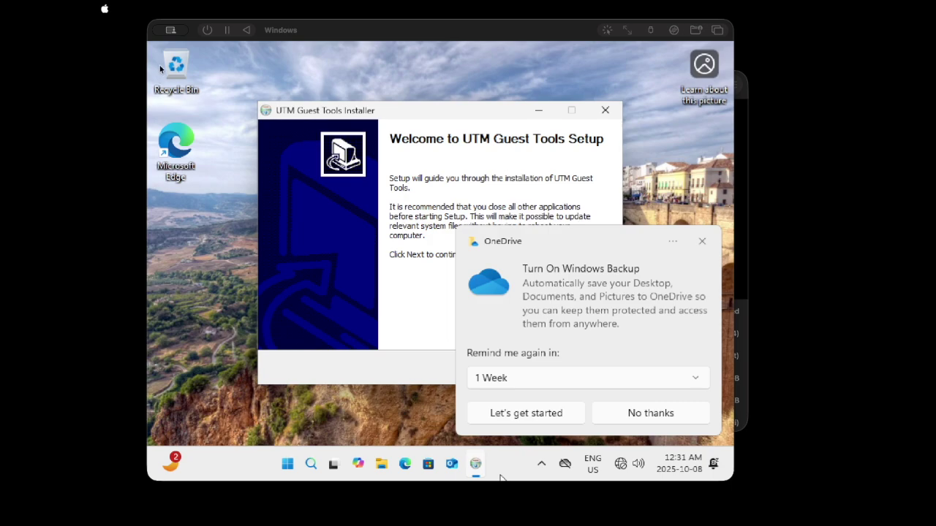
Decline the OneDrive backup offer and install UTM Guest Tools, accepting its licence agreement.
left_click(501, 478)
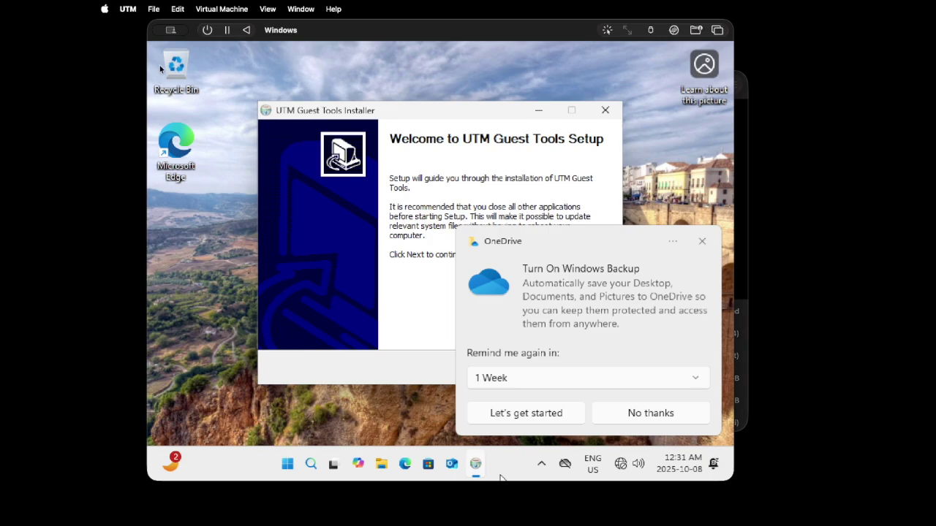
left_click(632, 413)
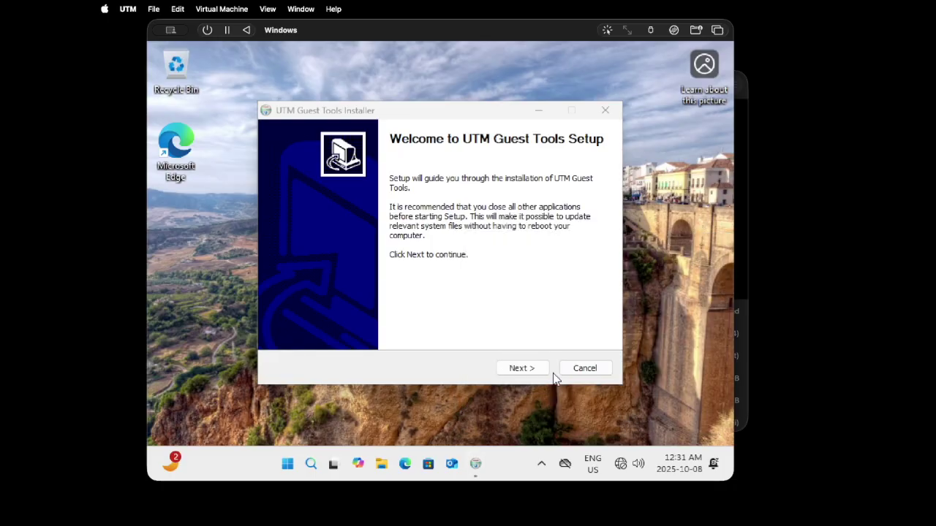
left_click(516, 369)
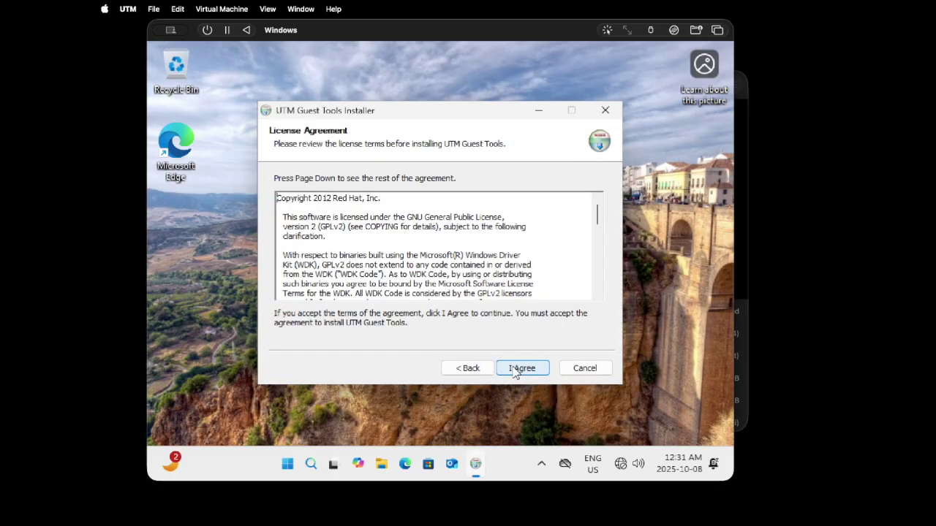
left_click(515, 369)
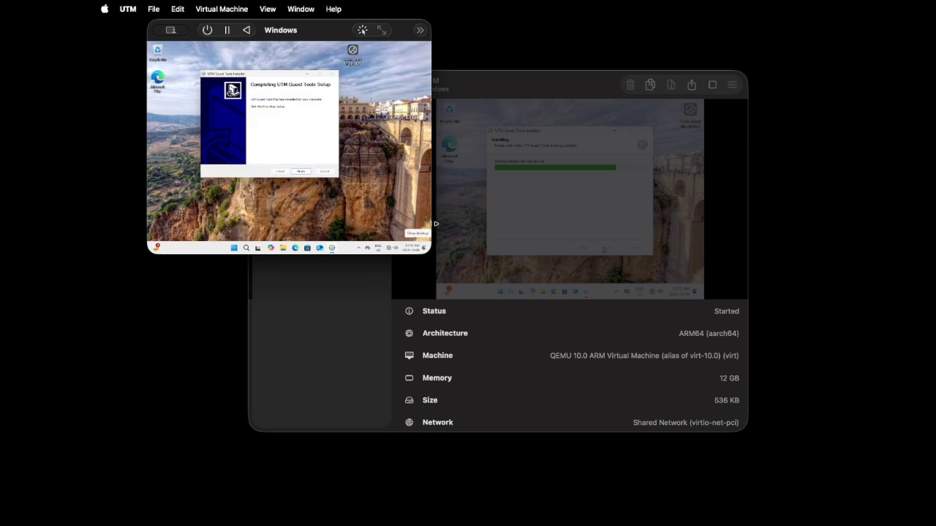
Widen and heighten the VM window until the Windows desktop fills most of the screen.
left_click_drag(436, 224, 796, 390)
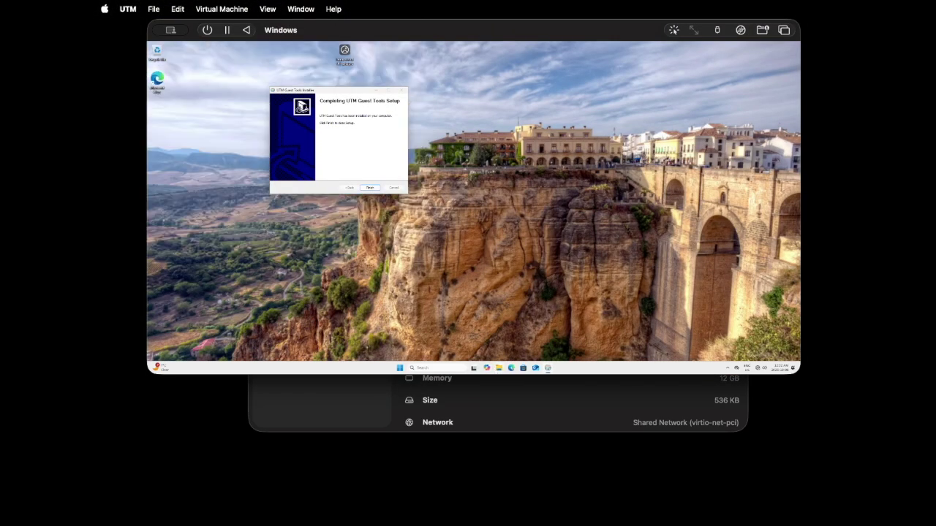
left_click_drag(494, 378, 483, 484)
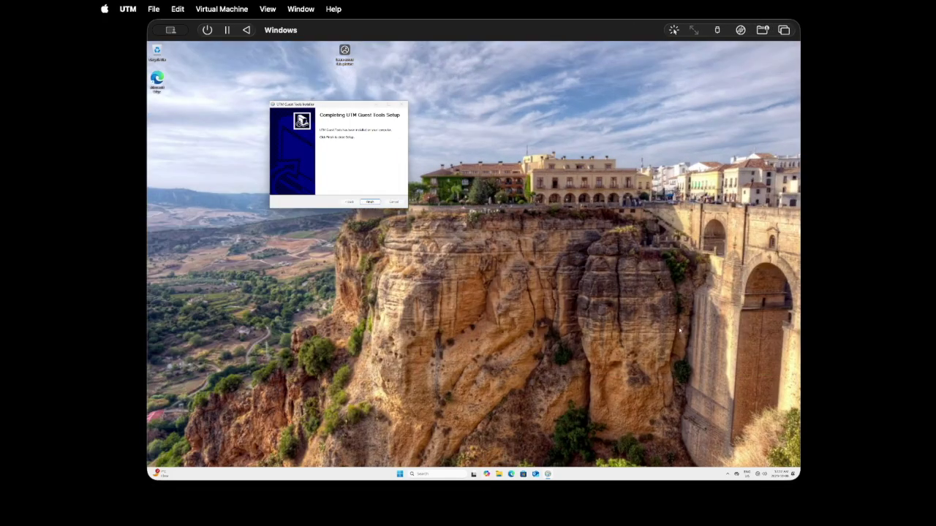
left_click_drag(802, 205, 896, 194)
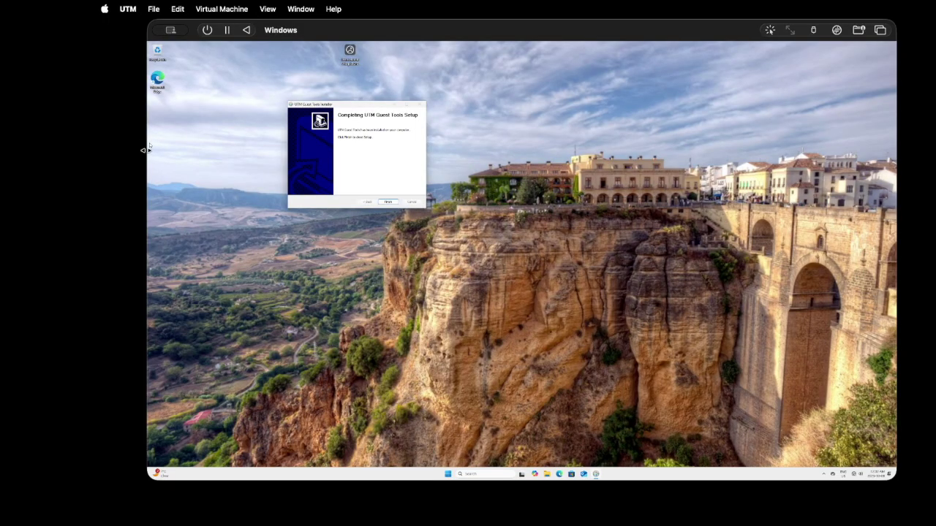
left_click_drag(146, 149, 95, 146)
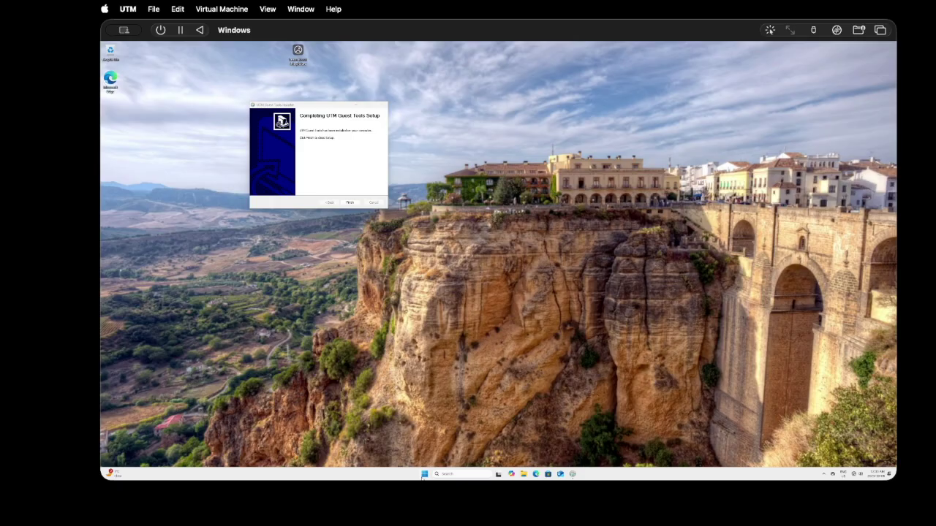
left_click(424, 474)
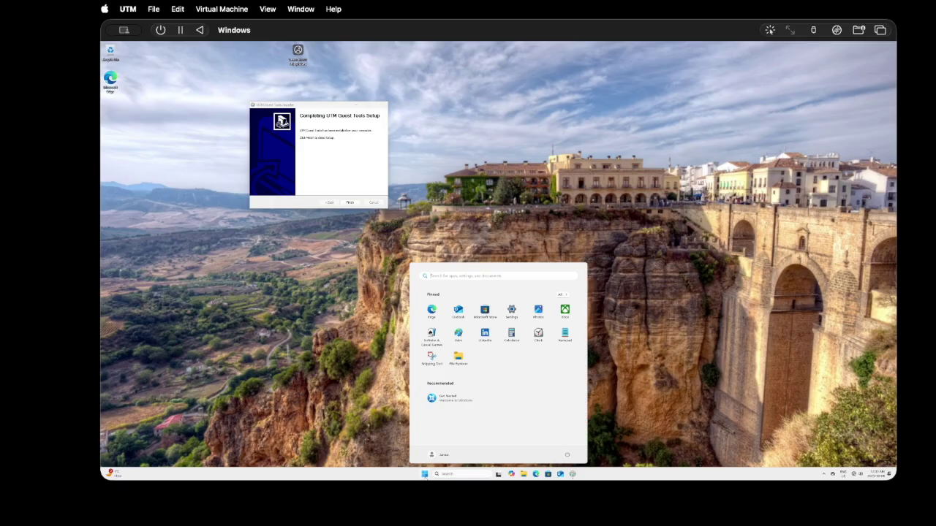
left_click(424, 473)
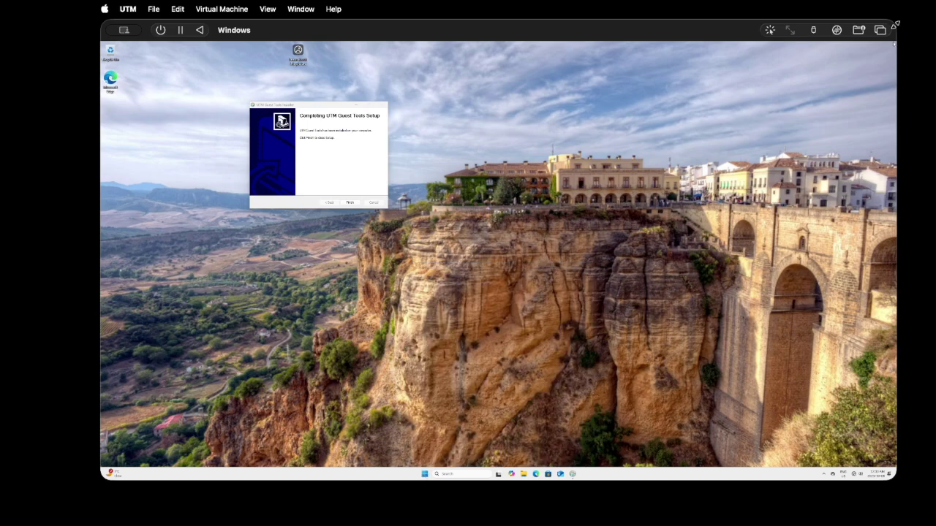
left_click_drag(894, 25, 769, 89)
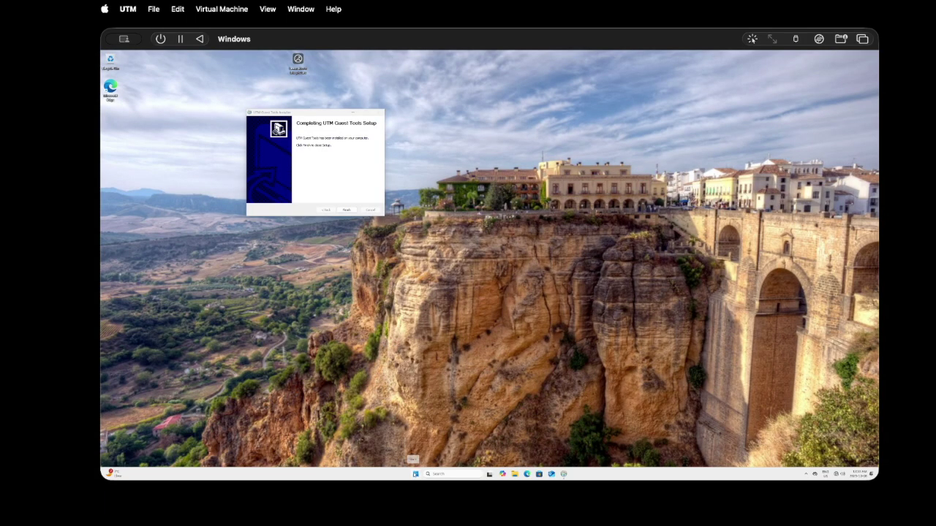
Open Settings from the Start context menu and set the Display scale to 175%.
right_click(415, 473)
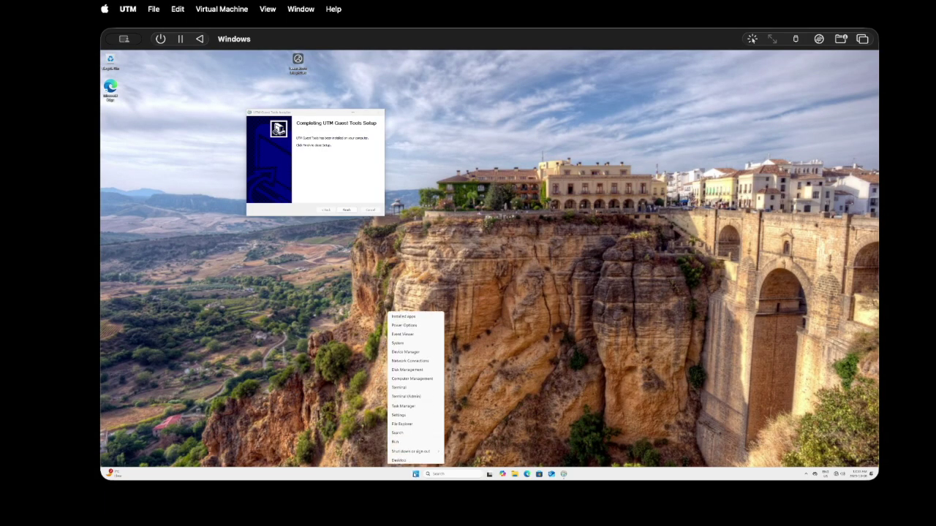
left_click(401, 414)
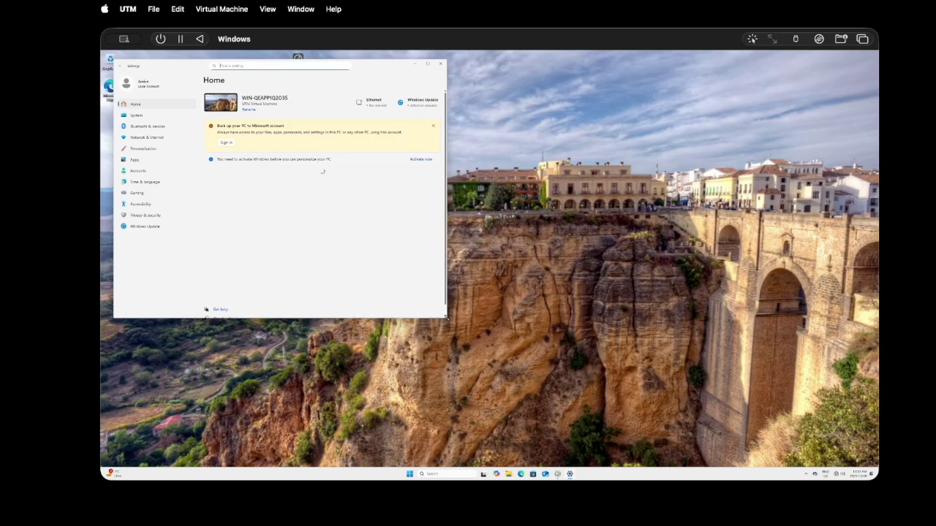
left_click_drag(446, 318, 541, 404)
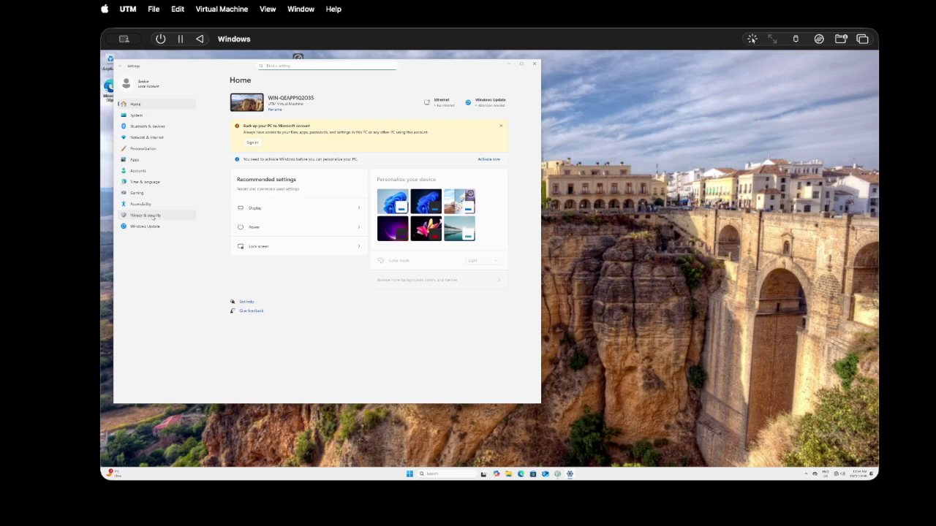
left_click(336, 212)
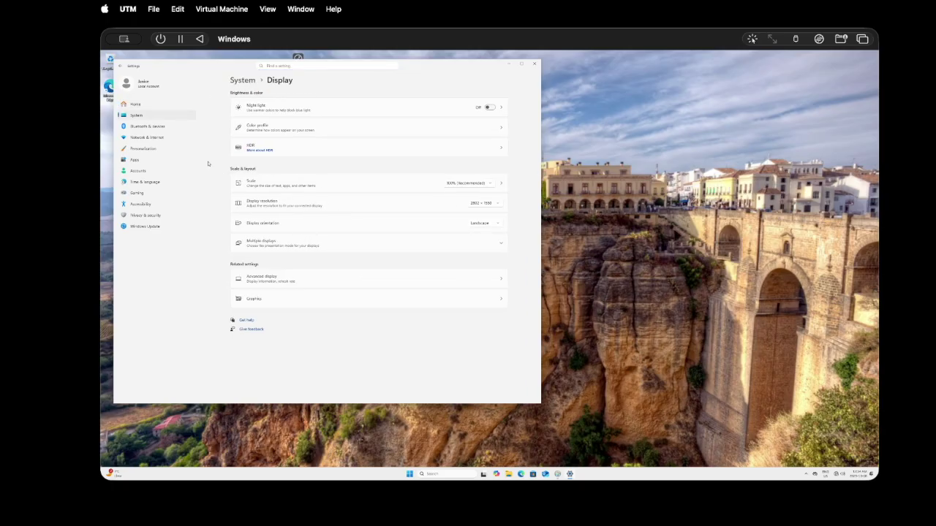
left_click(461, 184)
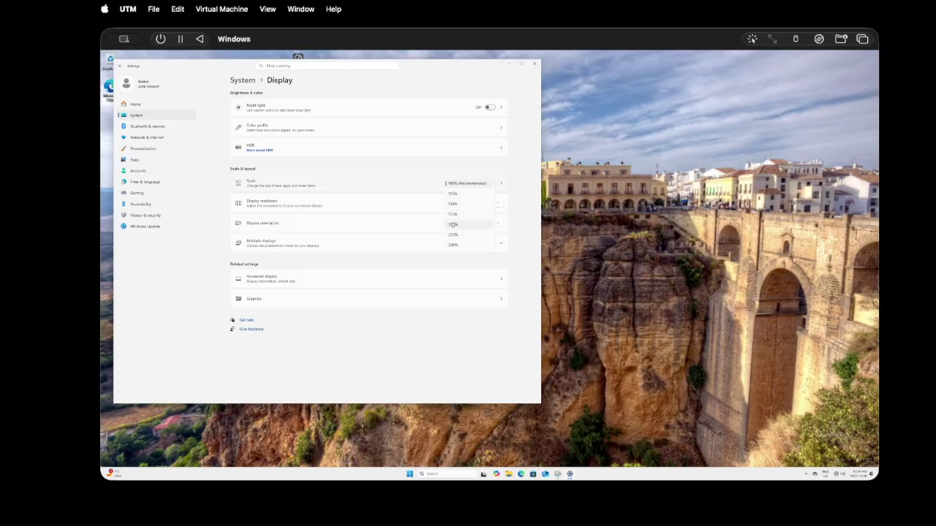
left_click(454, 215)
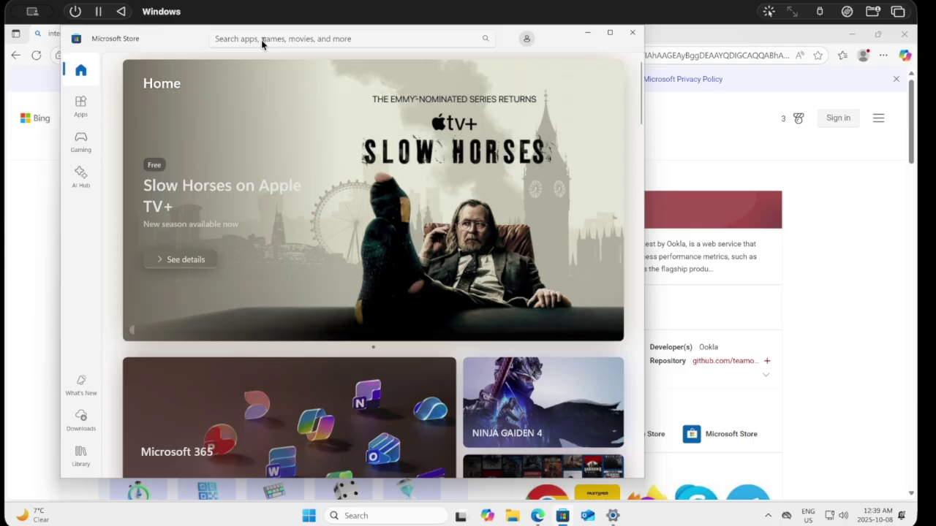
Search the Store for 'power bi' and get Power BI Desktop.
left_click(262, 40)
type("po")
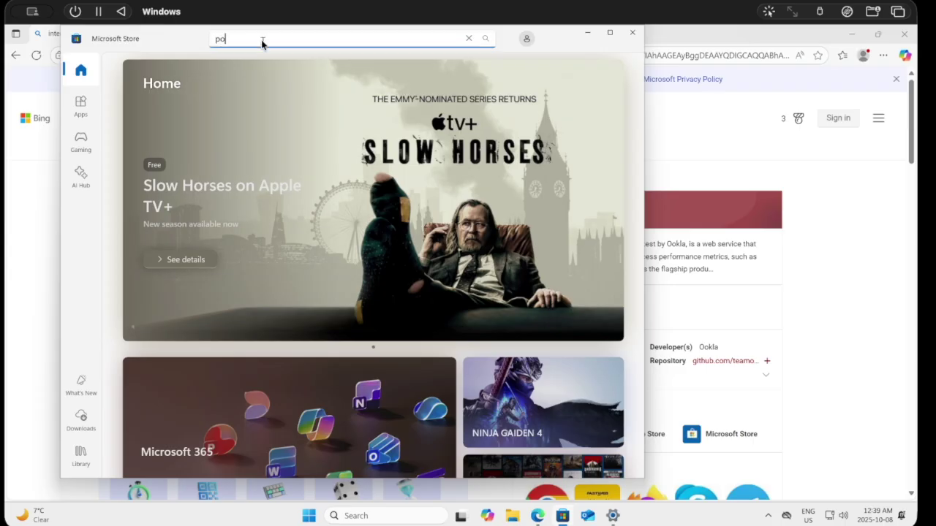
type("wer bi")
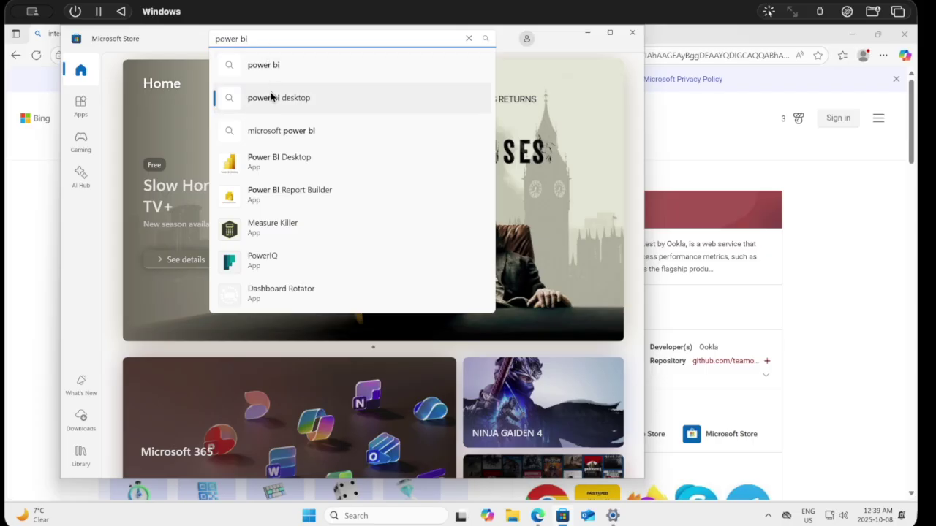
left_click(266, 164)
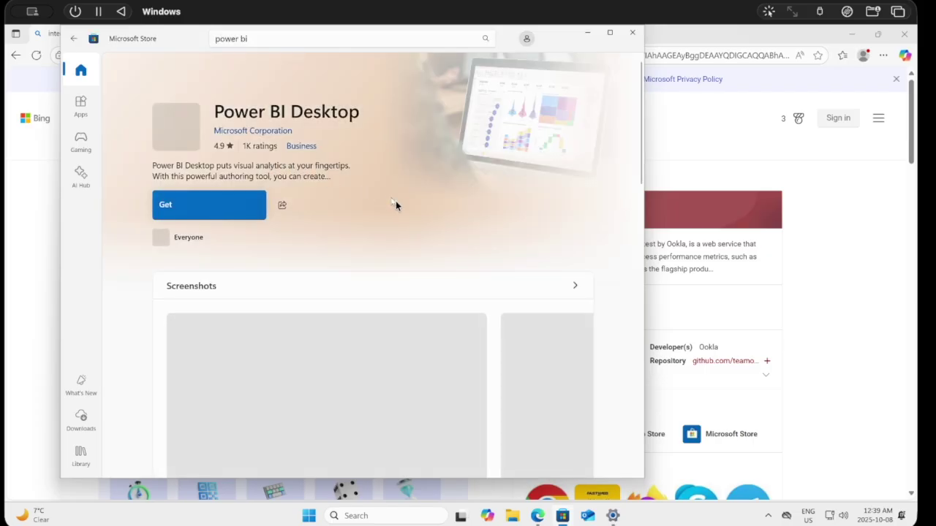
left_click(190, 205)
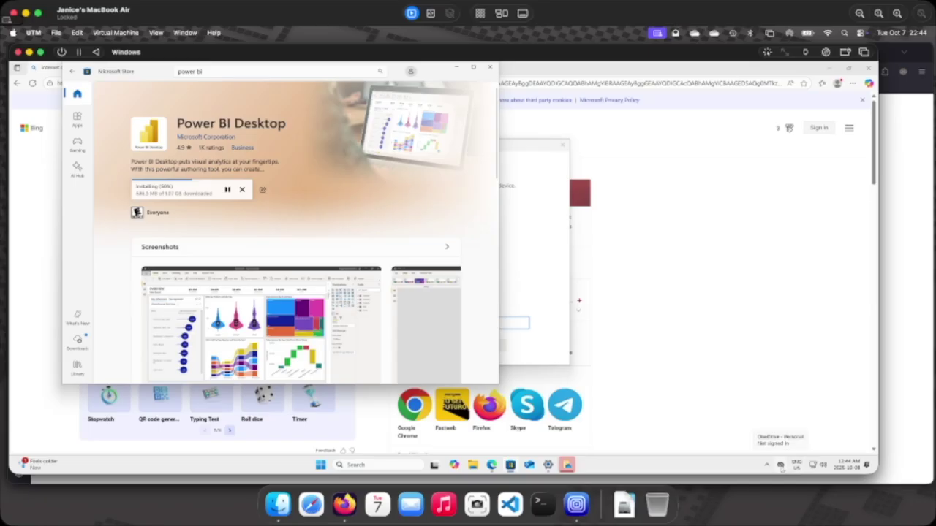
Sign in to OneDrive for all apps with organization device management unchecked.
left_click(780, 465)
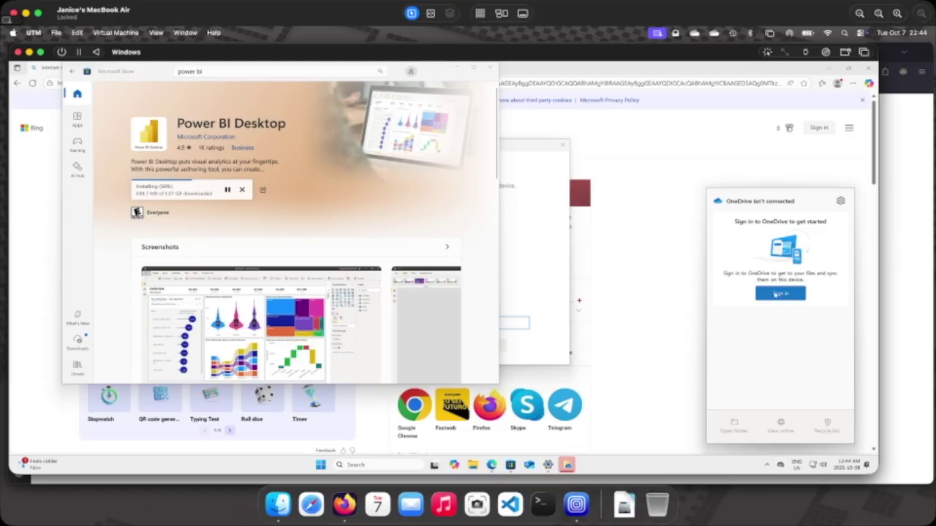
left_click(774, 294)
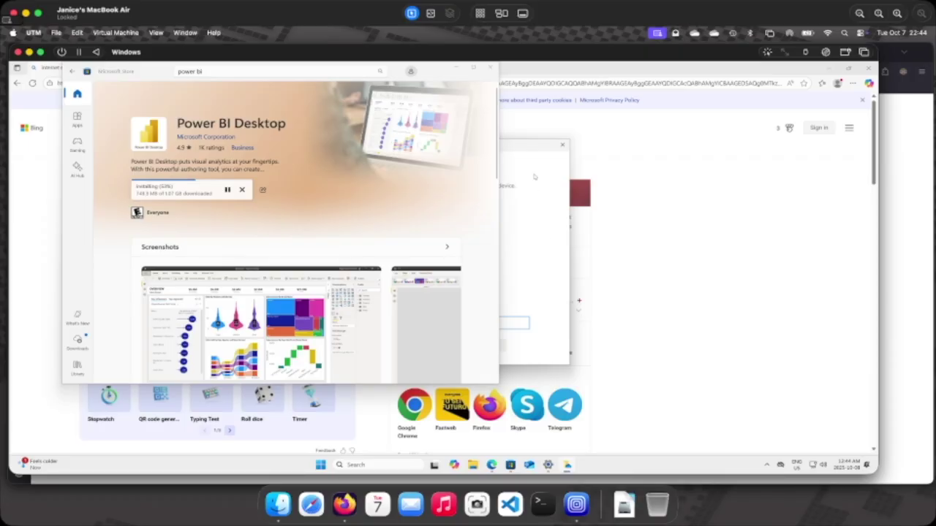
left_click_drag(515, 147, 744, 153)
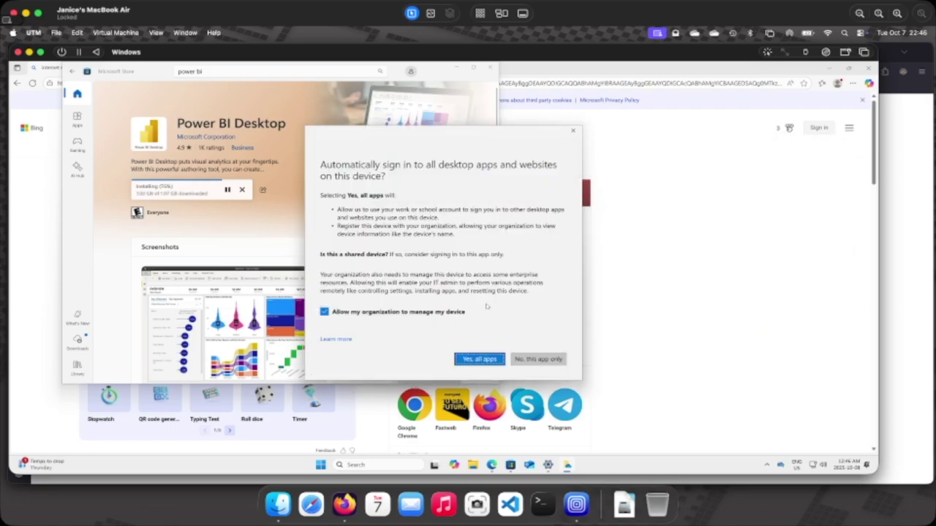
left_click(325, 312)
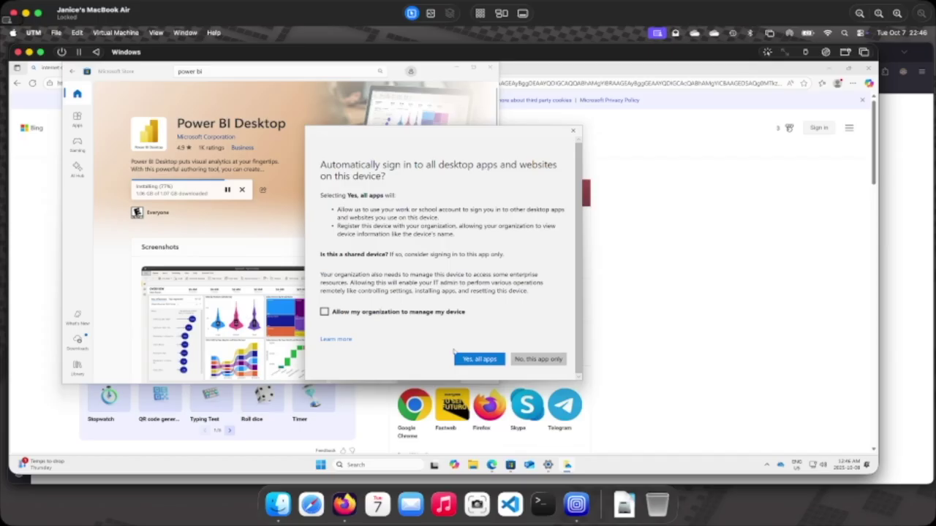
left_click(467, 359)
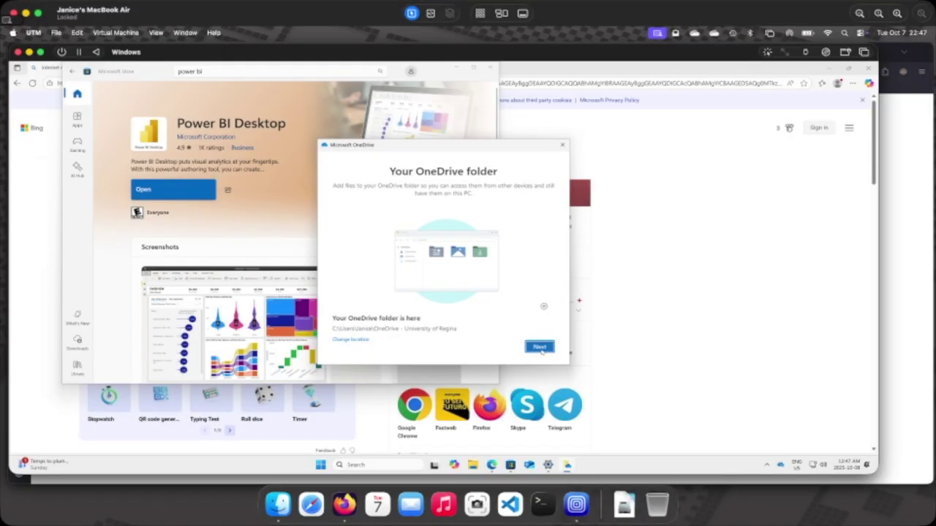
Keep the default OneDrive folder, skip backup and the mobile app, and finish setup.
left_click(541, 348)
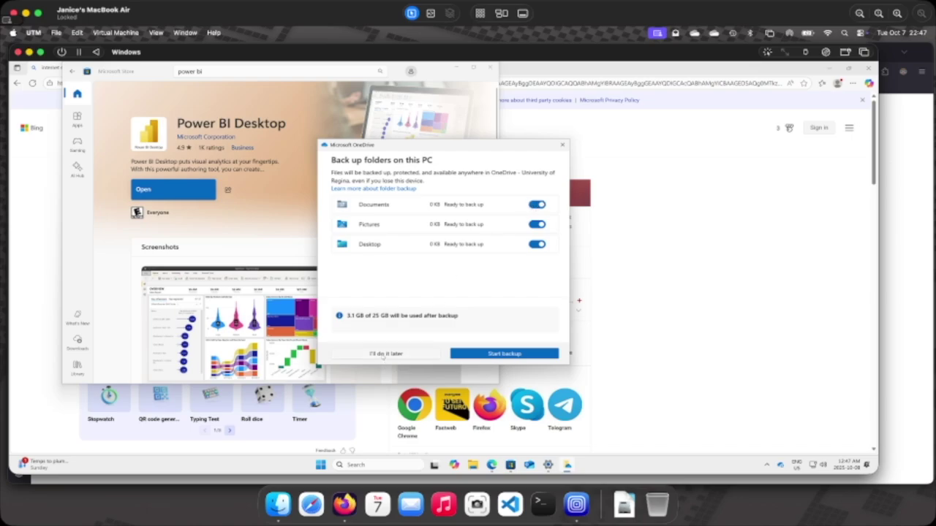
left_click(384, 354)
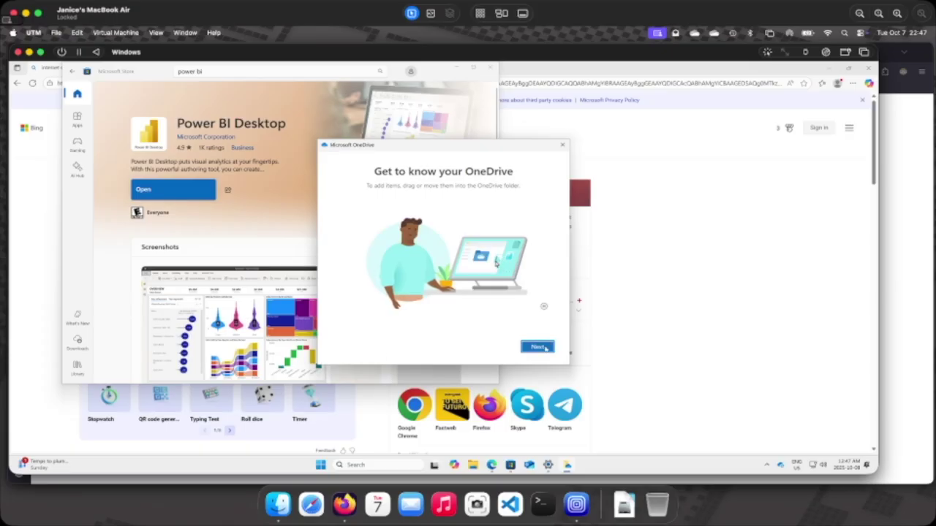
left_click(538, 347)
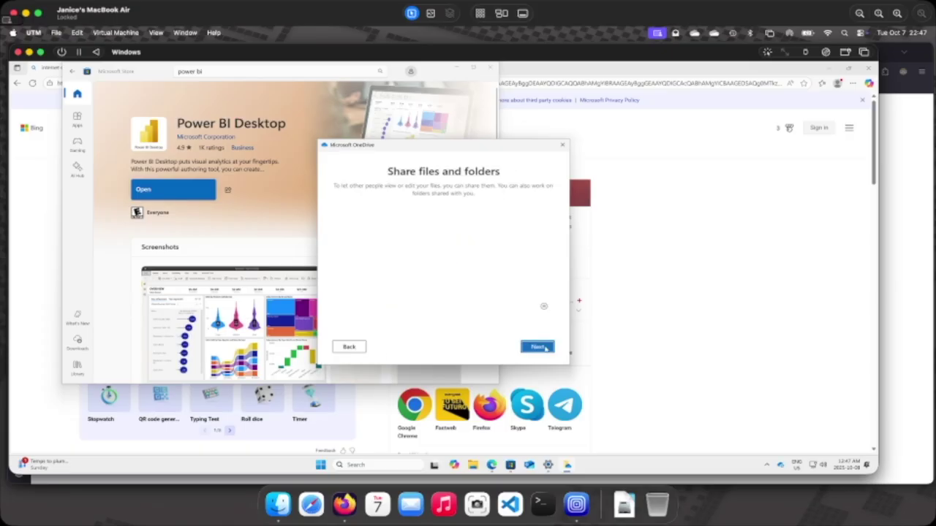
left_click(544, 348)
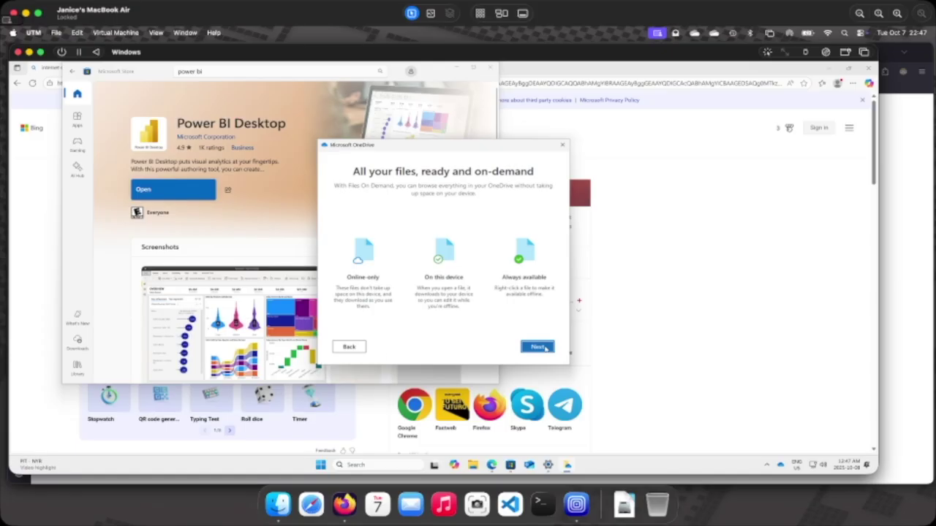
left_click(545, 348)
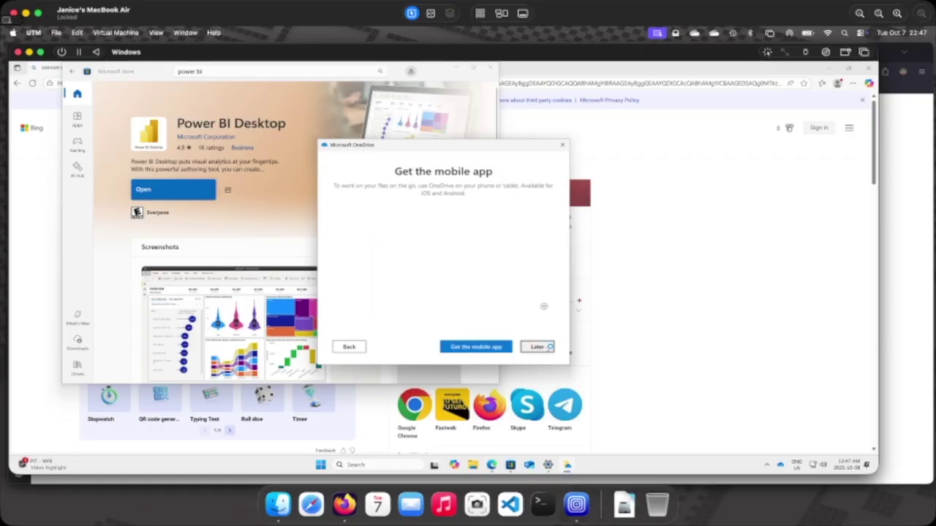
left_click(549, 347)
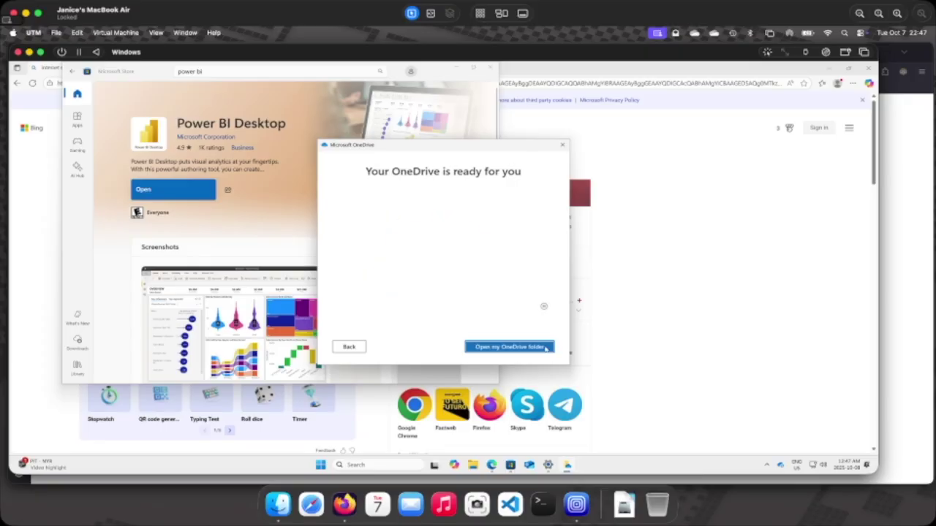
left_click(545, 347)
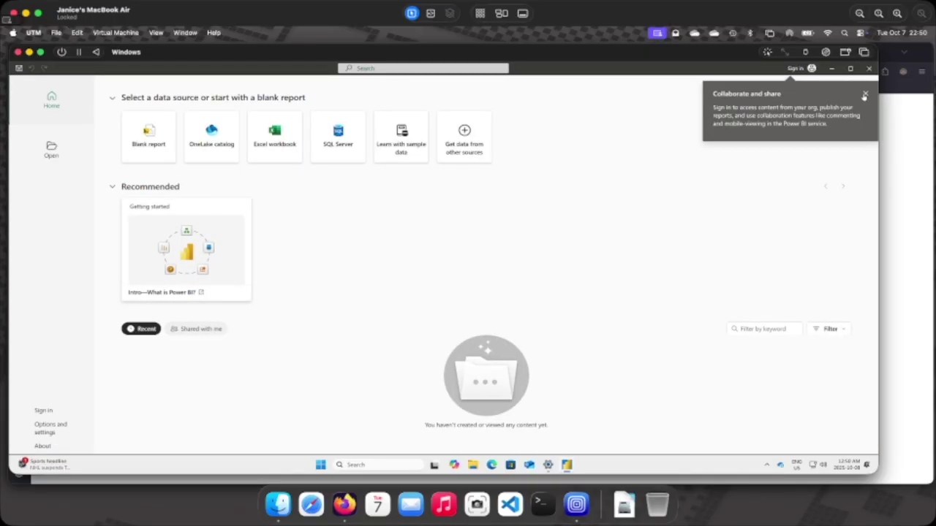
Dismiss the tip and sign in to Power BI with the user's e-mail address.
left_click(866, 95)
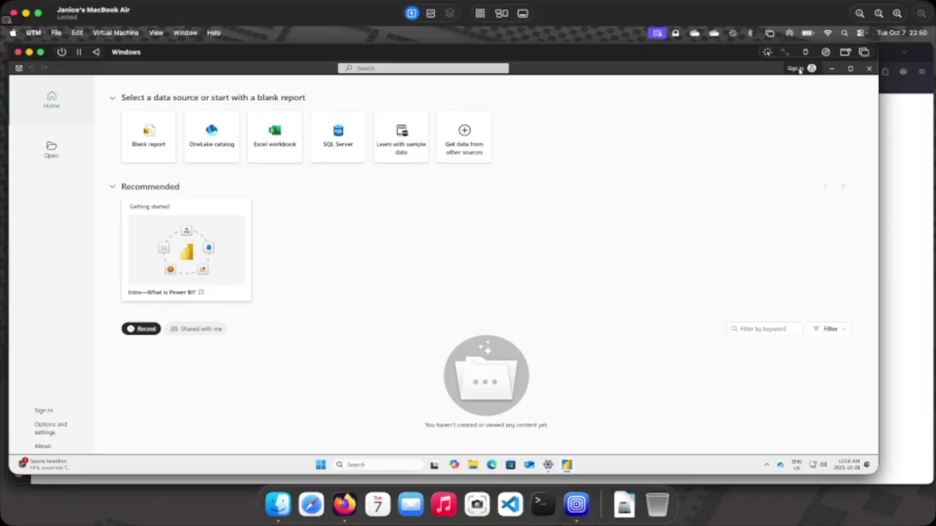
left_click(795, 69)
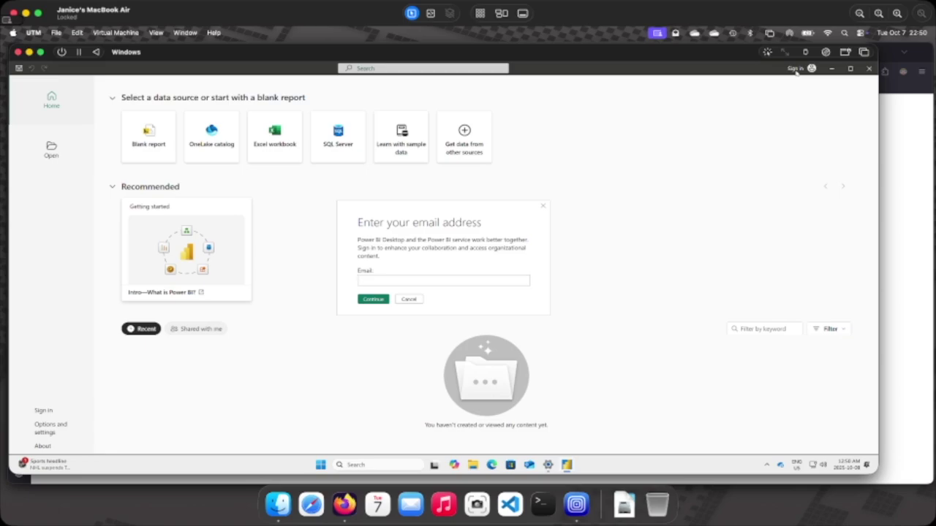
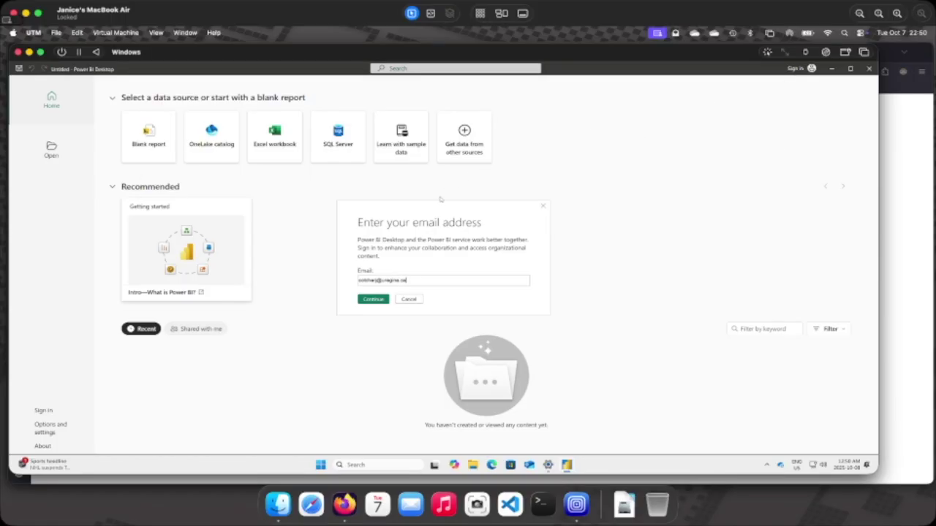
left_click(371, 300)
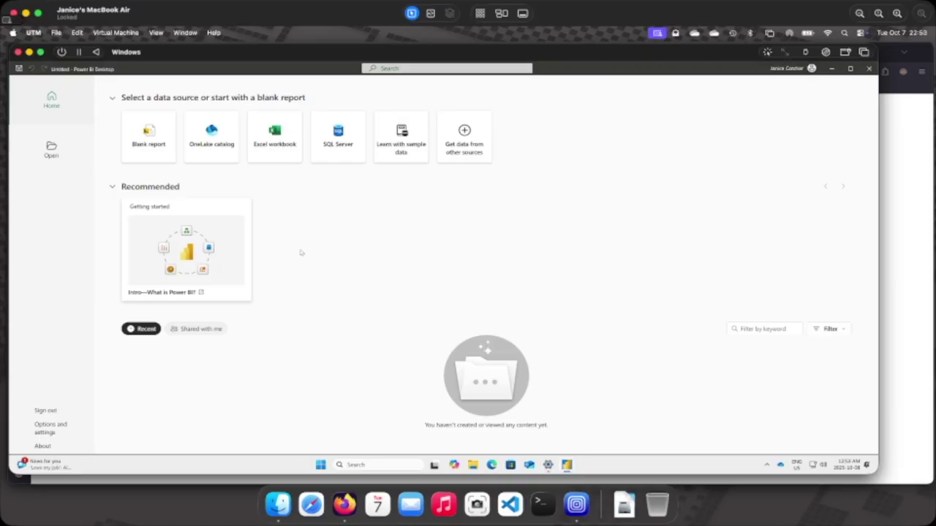
Open sept_26_bike_data.pbix from the OneDrive CS 365 folder.
left_click(50, 148)
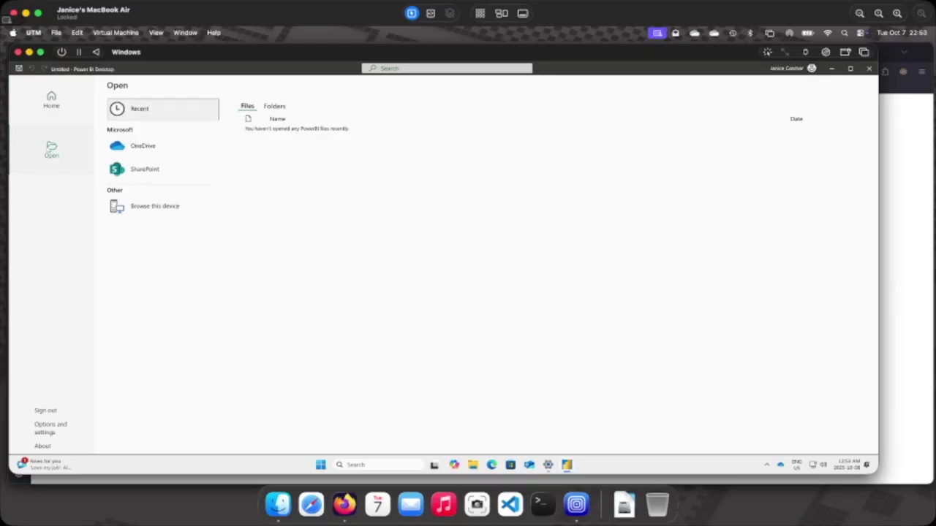
left_click(129, 147)
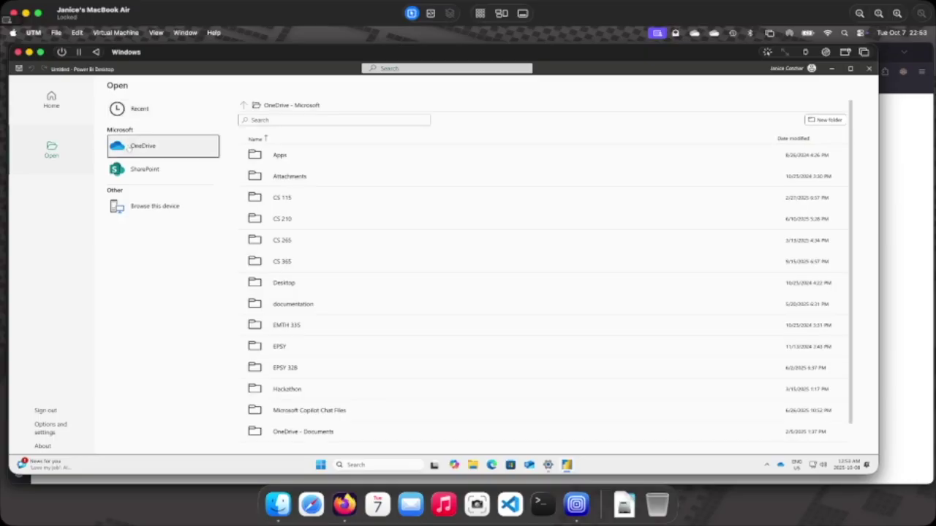
left_click(282, 262)
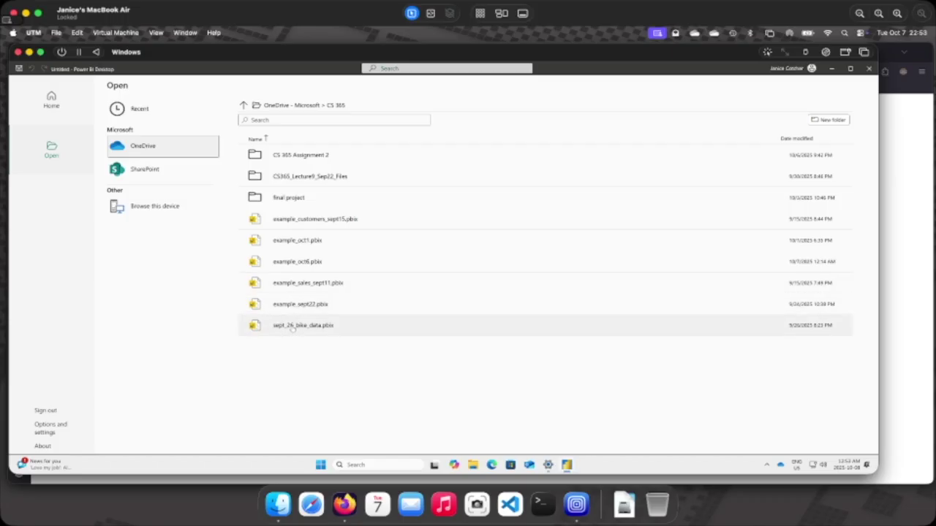
left_click(293, 327)
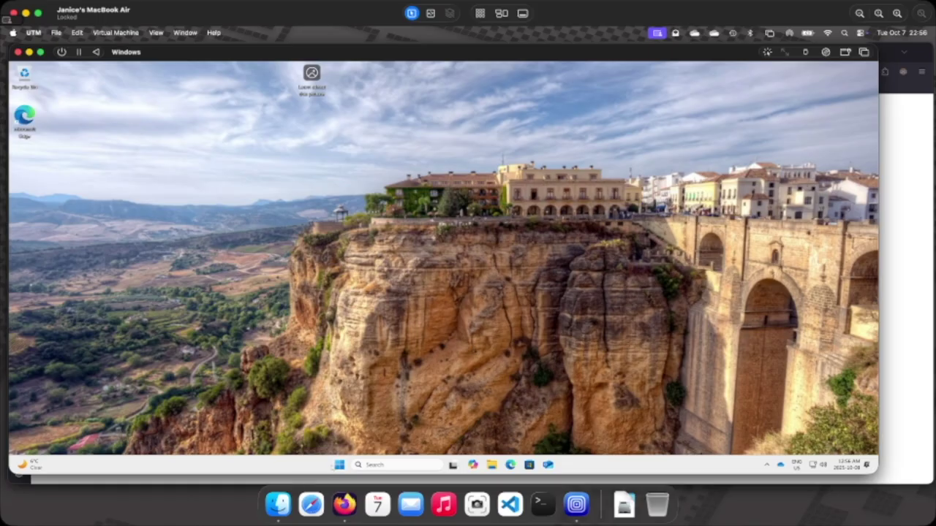
Shut down the Windows guest from the Start context menu and close its stopped VM window.
right_click(338, 465)
mouse_move(355, 430)
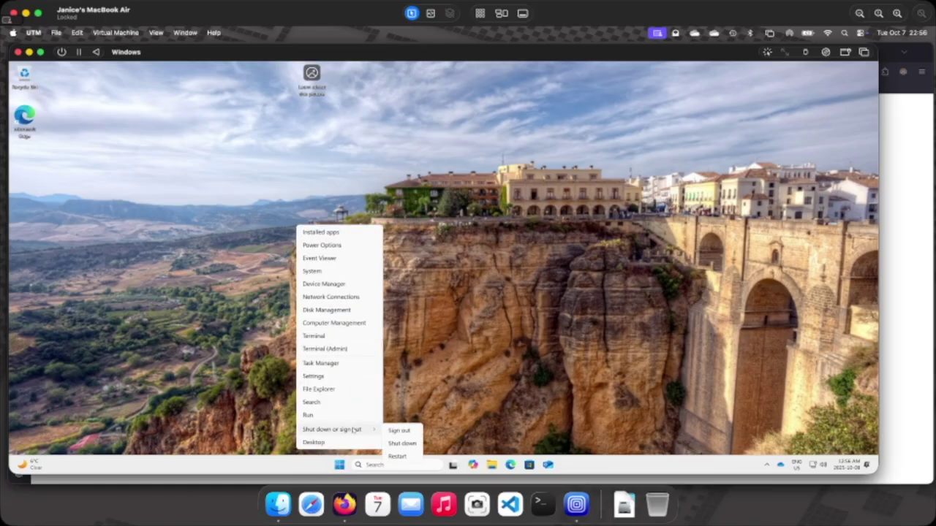
left_click(402, 443)
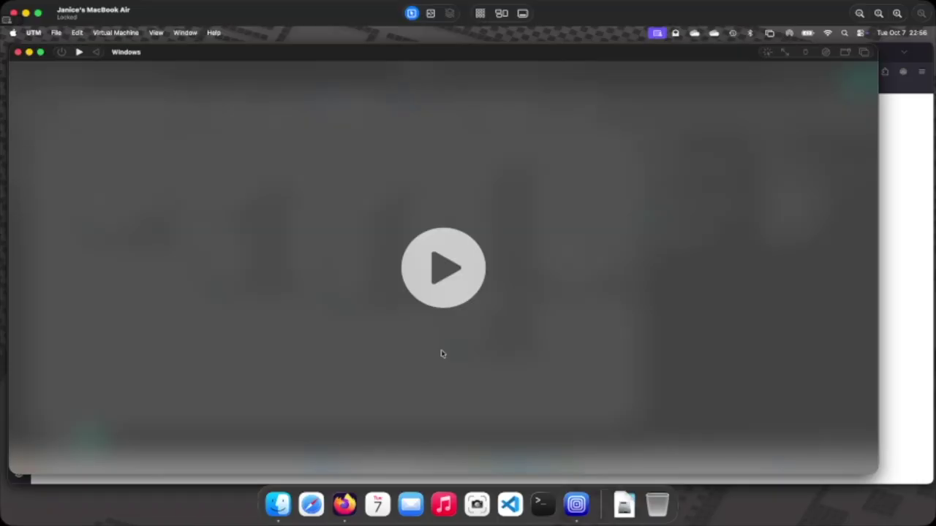
left_click(18, 52)
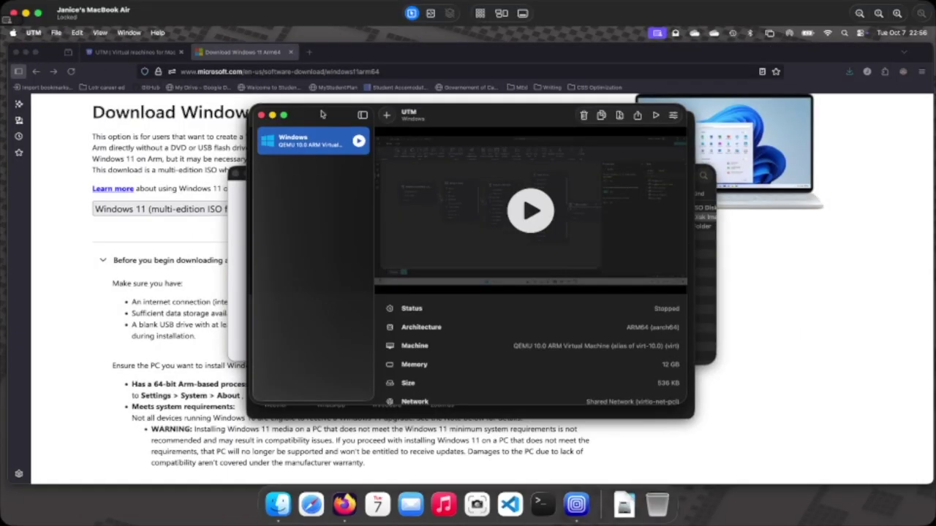
left_click(33, 32)
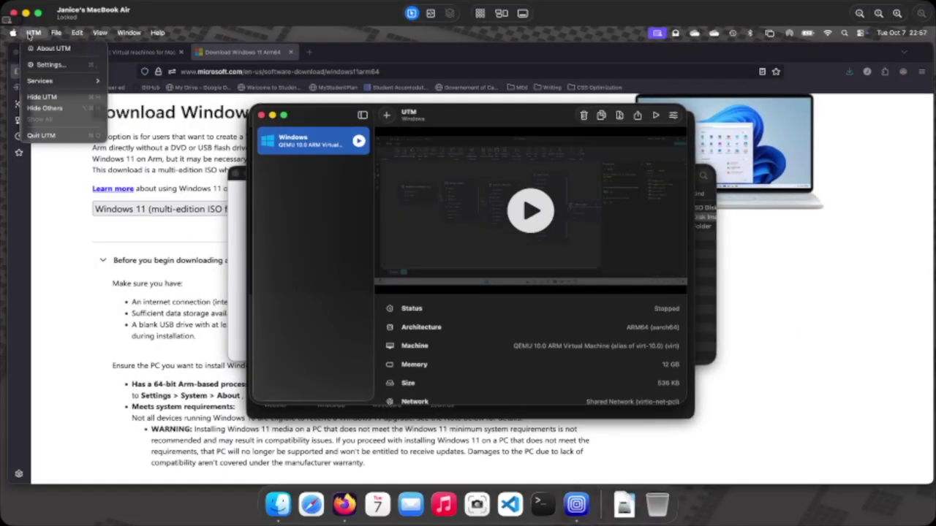